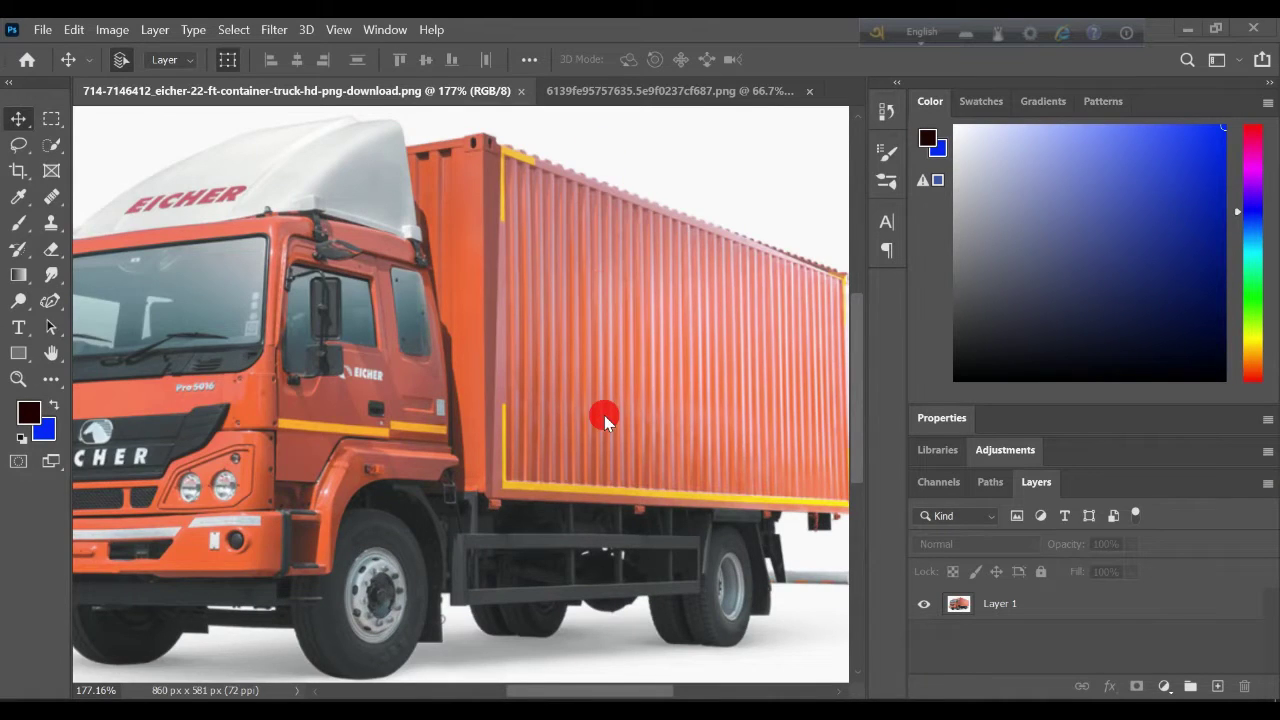
# Fit the Eicher truck image to the window using Ctrl+0
pyautogui.hotkey('ctrl', '0')
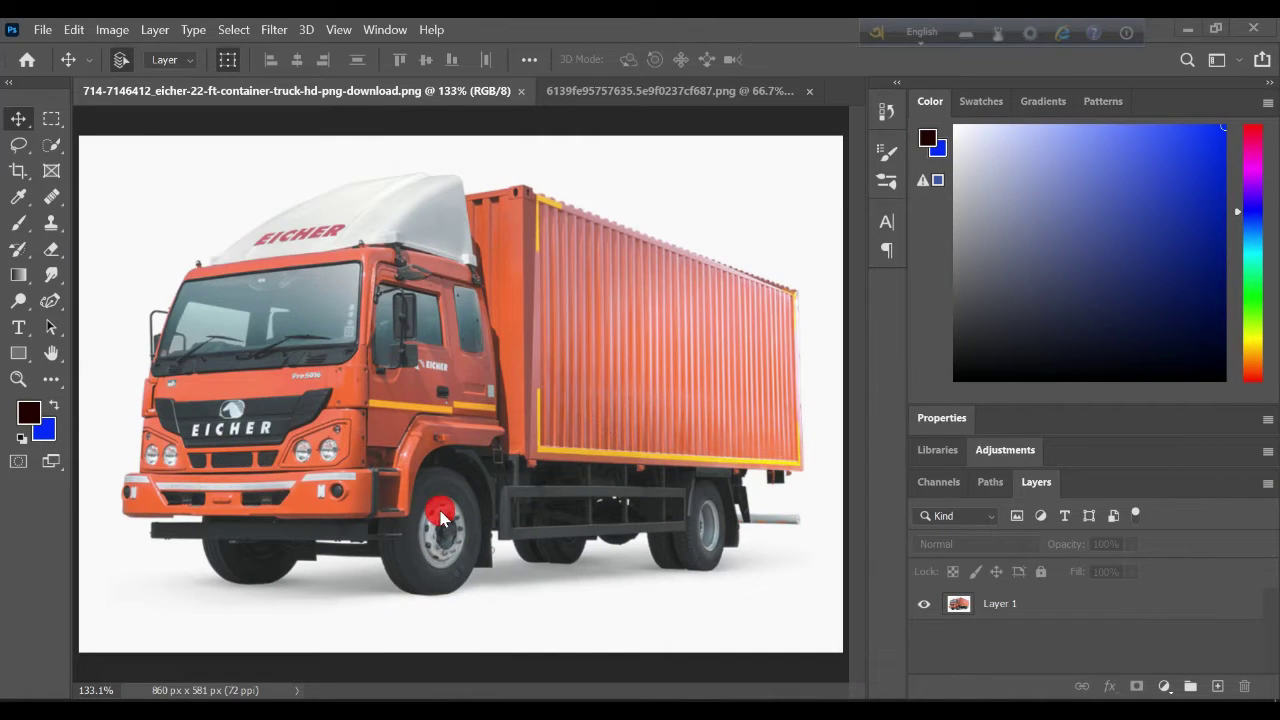
# Unlock the Coca-Cola ad's Background as Layer 0, select all its pixels and cut them
pyautogui.click(610, 91)
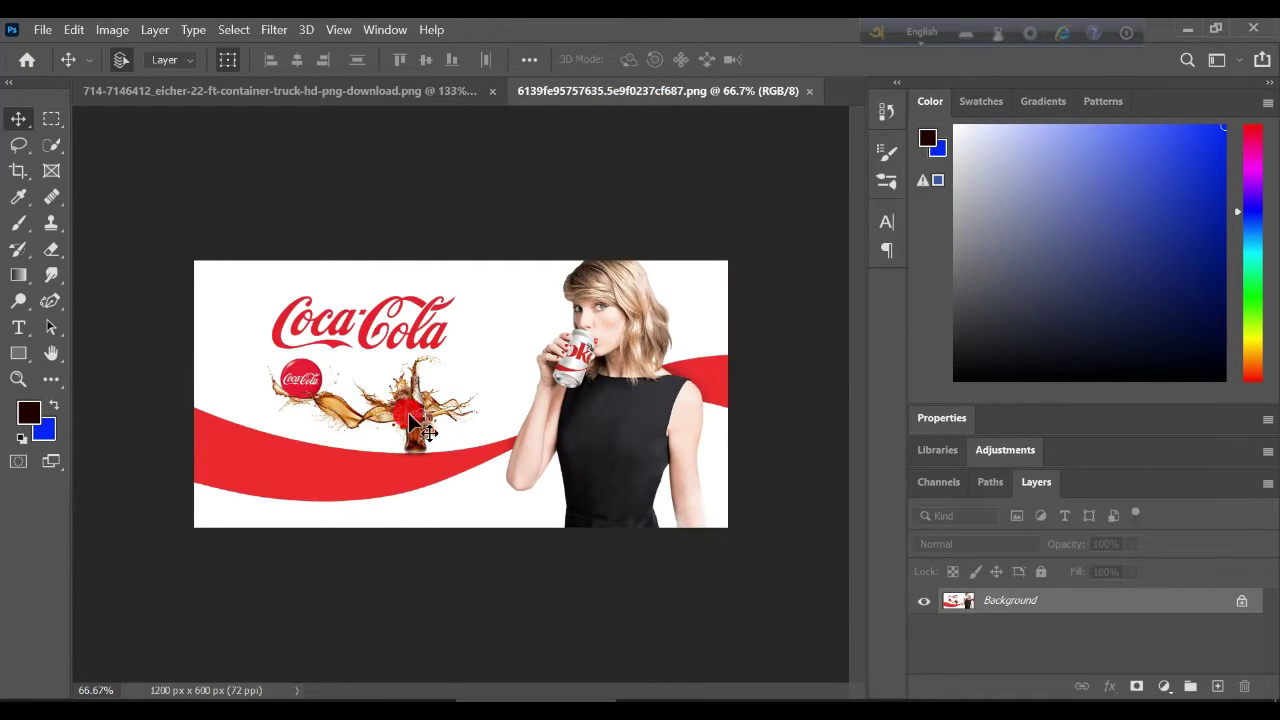
pyautogui.scroll(3, 455, 413)
pyautogui.scroll(-2, 455, 413)
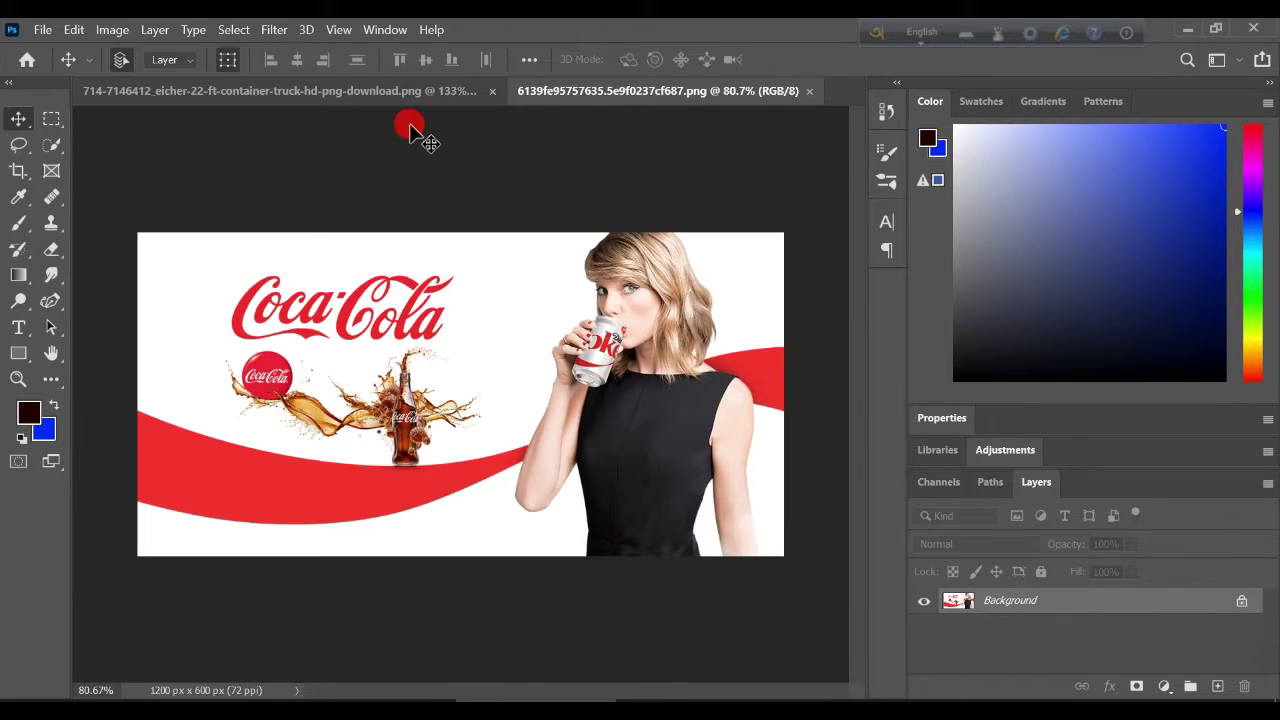
pyautogui.click(400, 91)
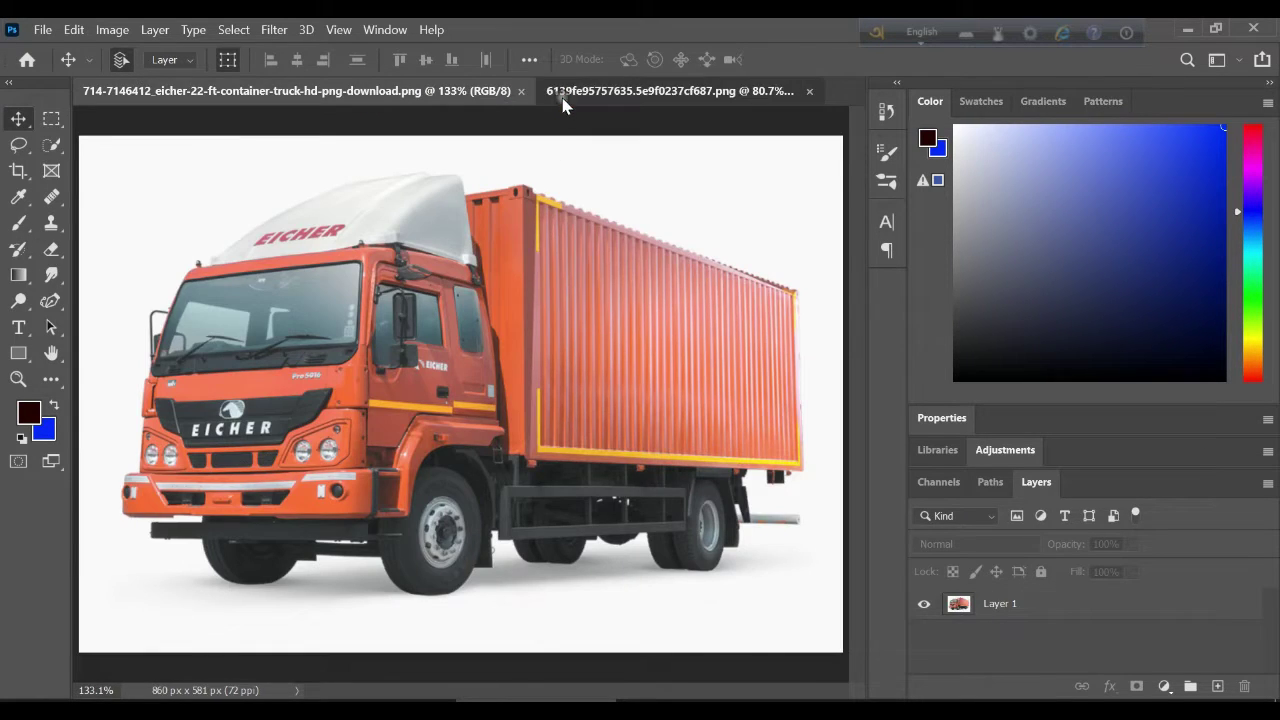
pyautogui.click(563, 92)
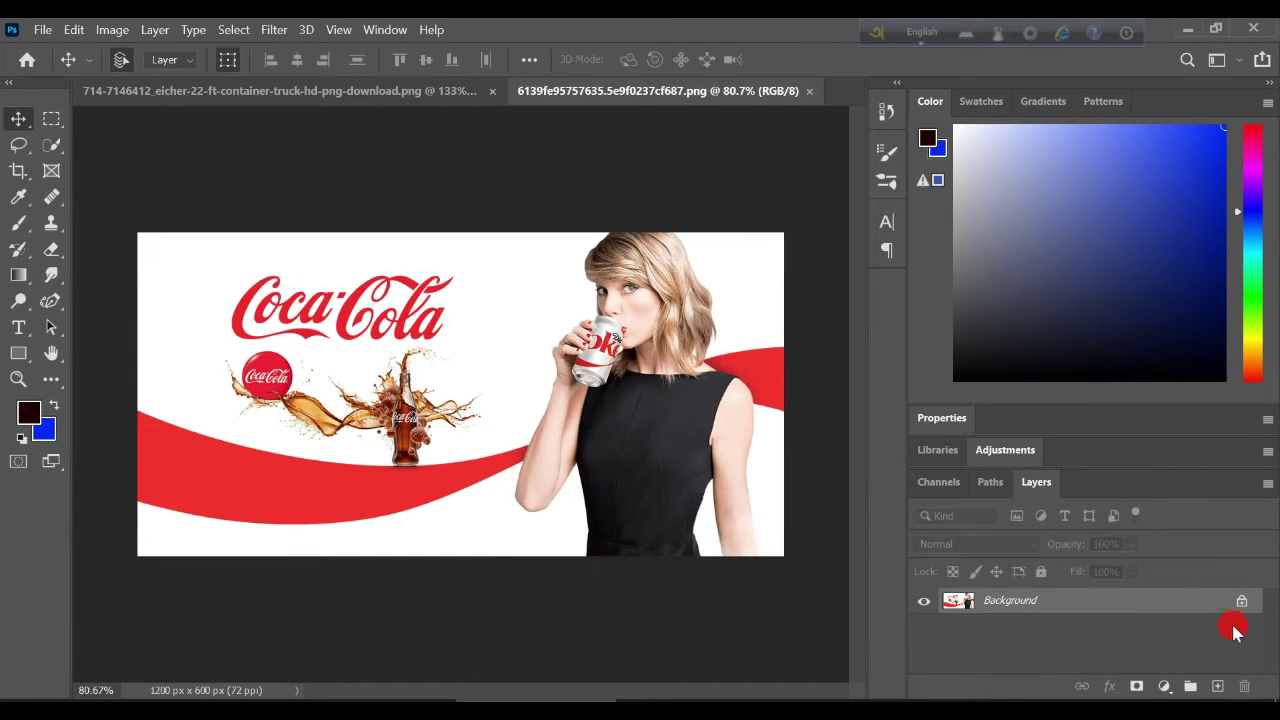
pyautogui.click(1242, 603)
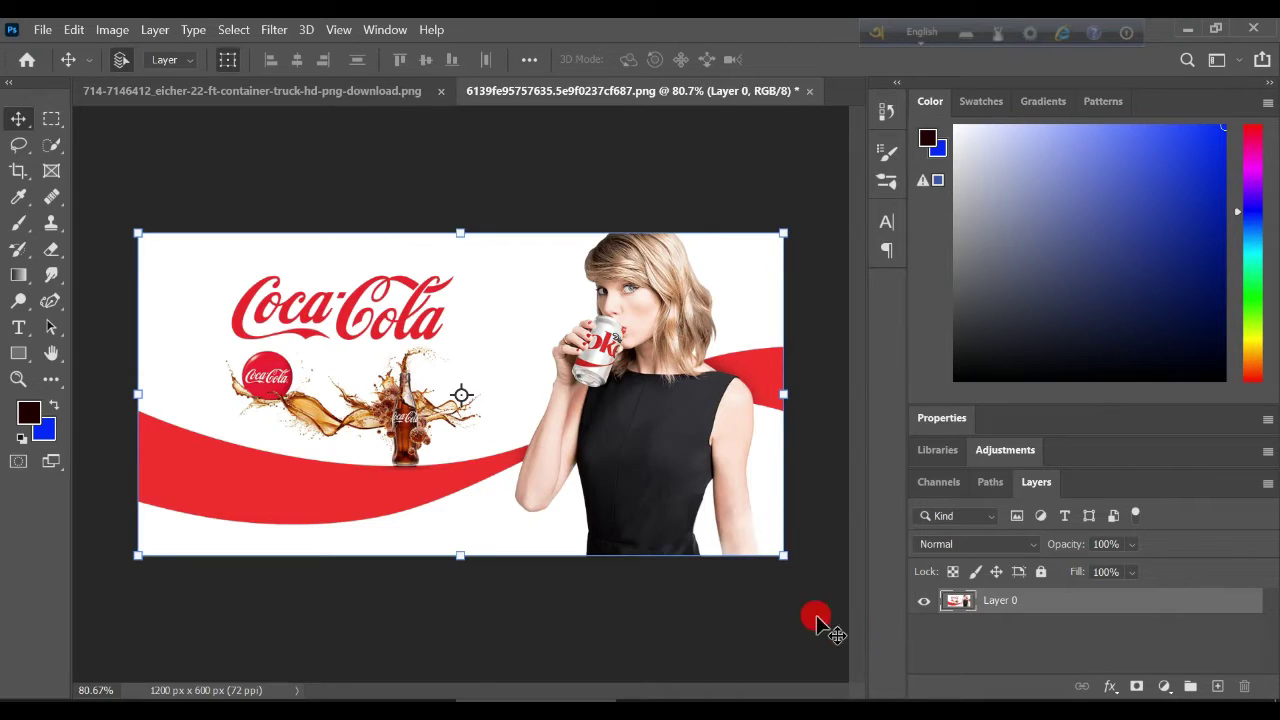
pyautogui.moveTo(970, 622); pyautogui.dragTo(980, 612)
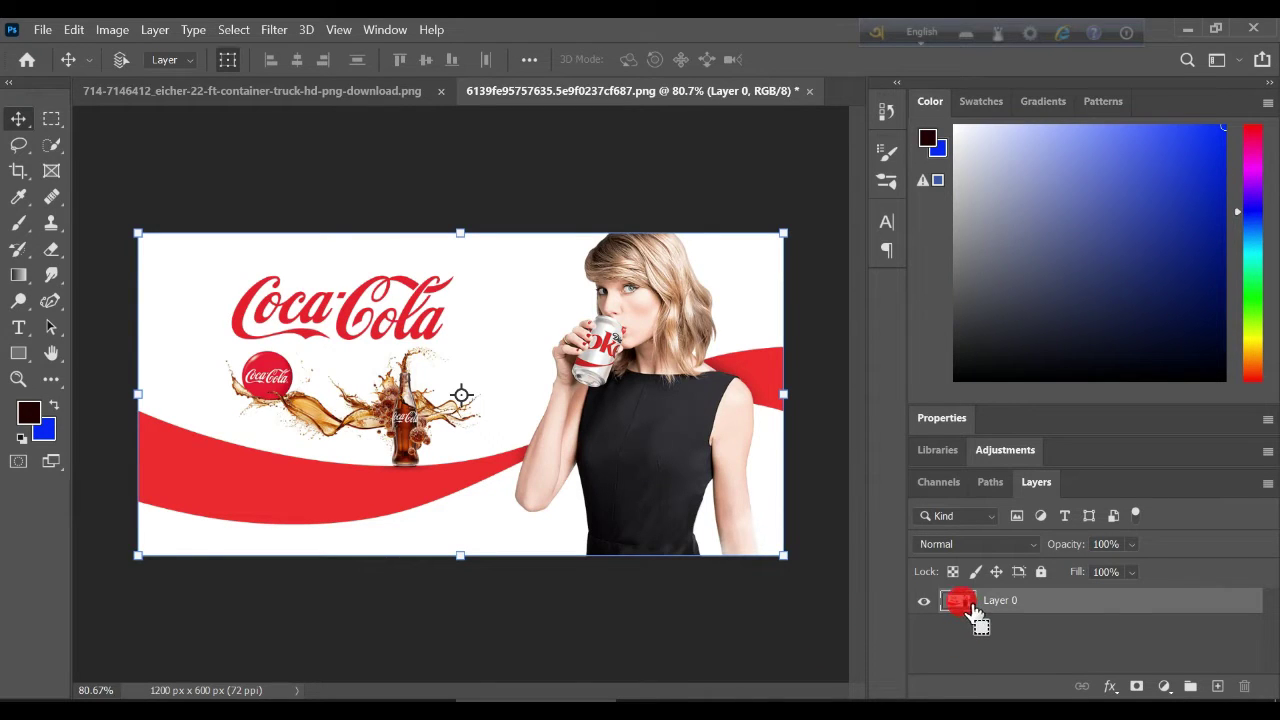
pyautogui.keyDown('ctrl'); pyautogui.click(958, 601); pyautogui.keyUp('ctrl')
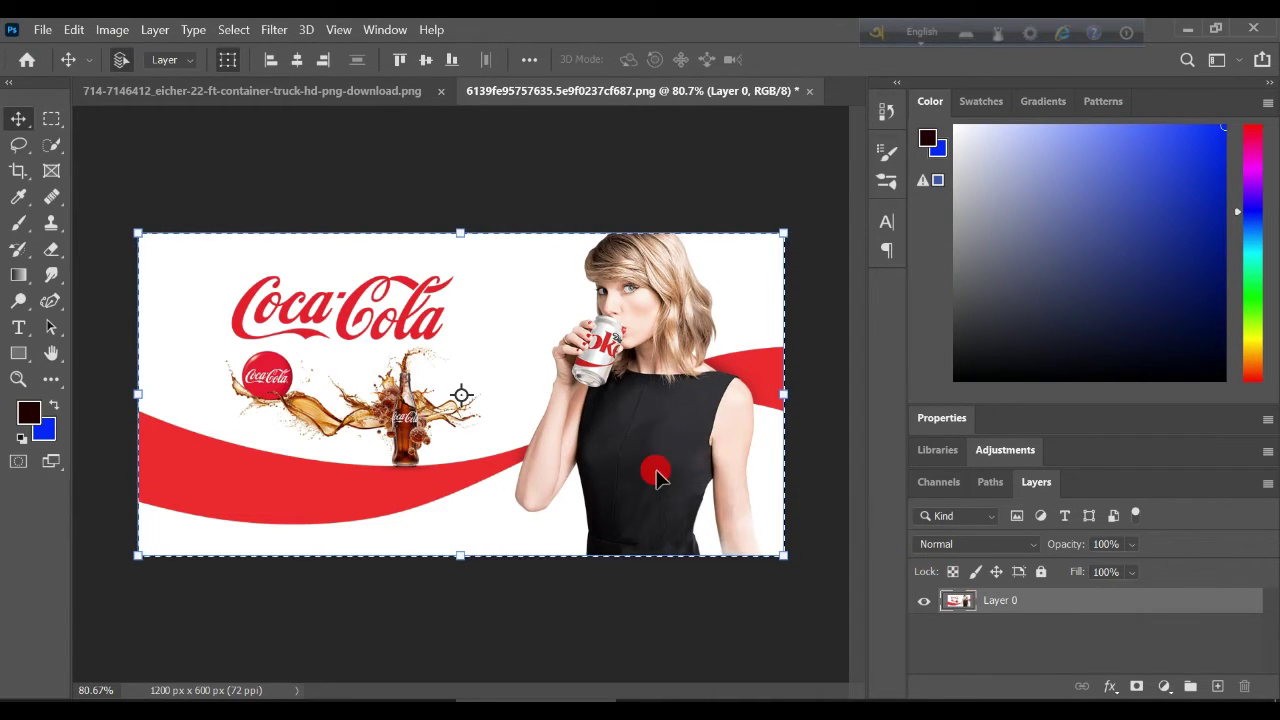
pyautogui.hotkey('ctrl', 'x')
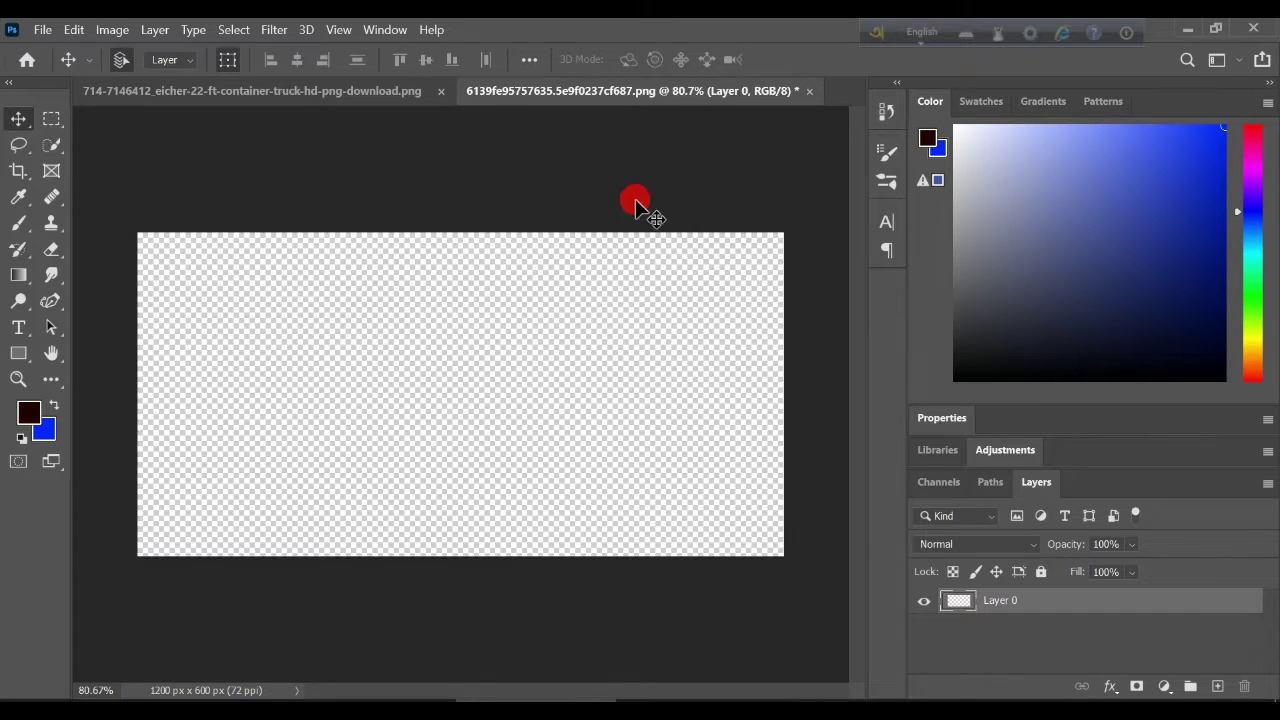
# Add an empty Layer 2 above the truck photo and open Filter > Vanishing Point
pyautogui.click(367, 92)
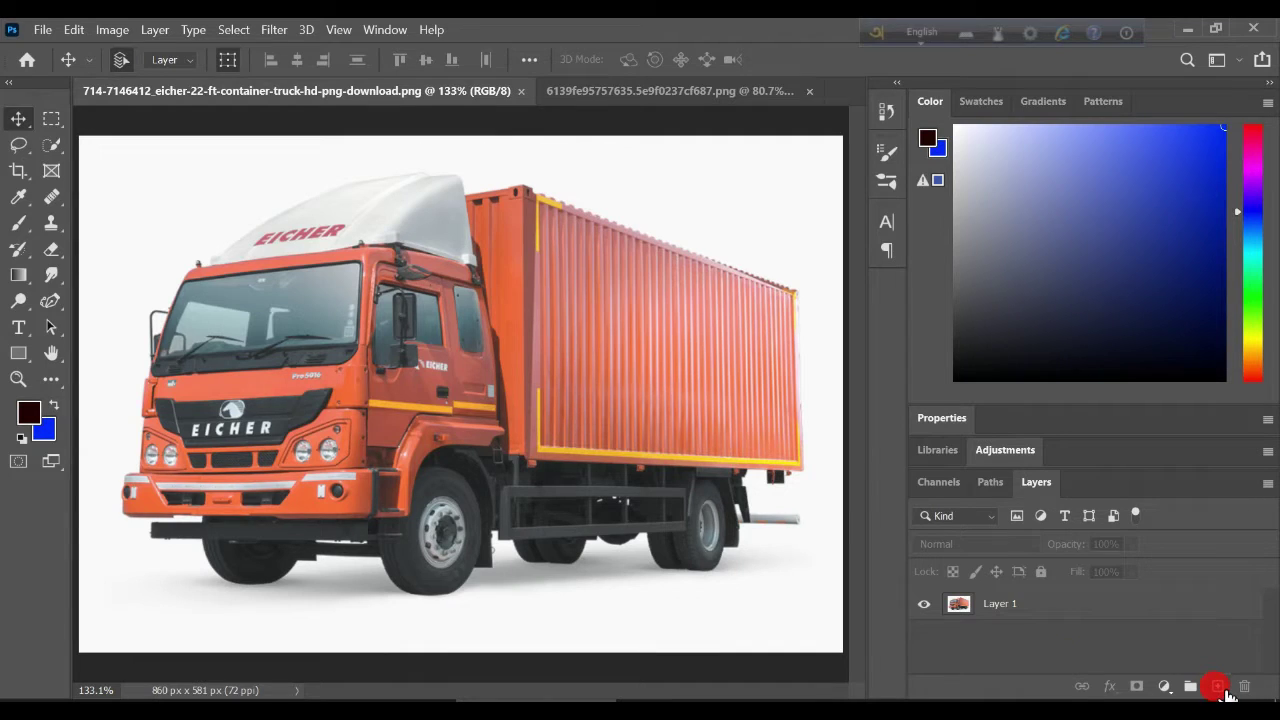
pyautogui.click(1217, 687)
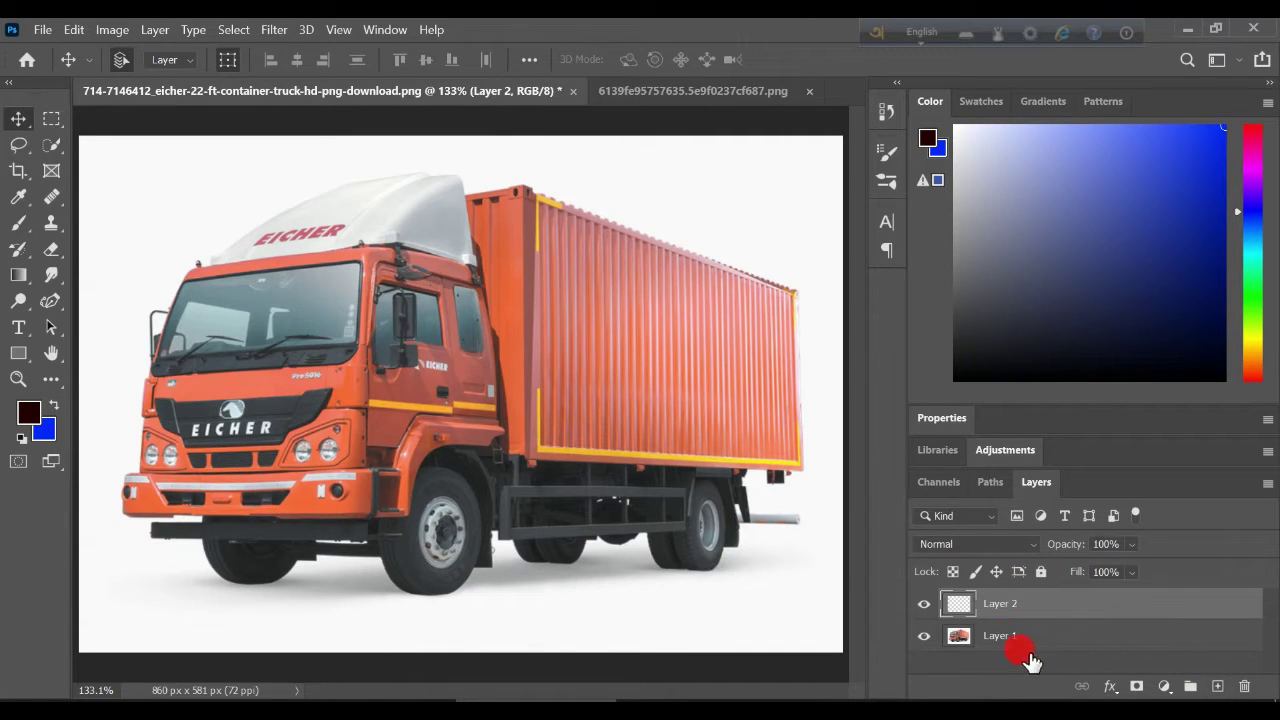
pyautogui.click(274, 30)
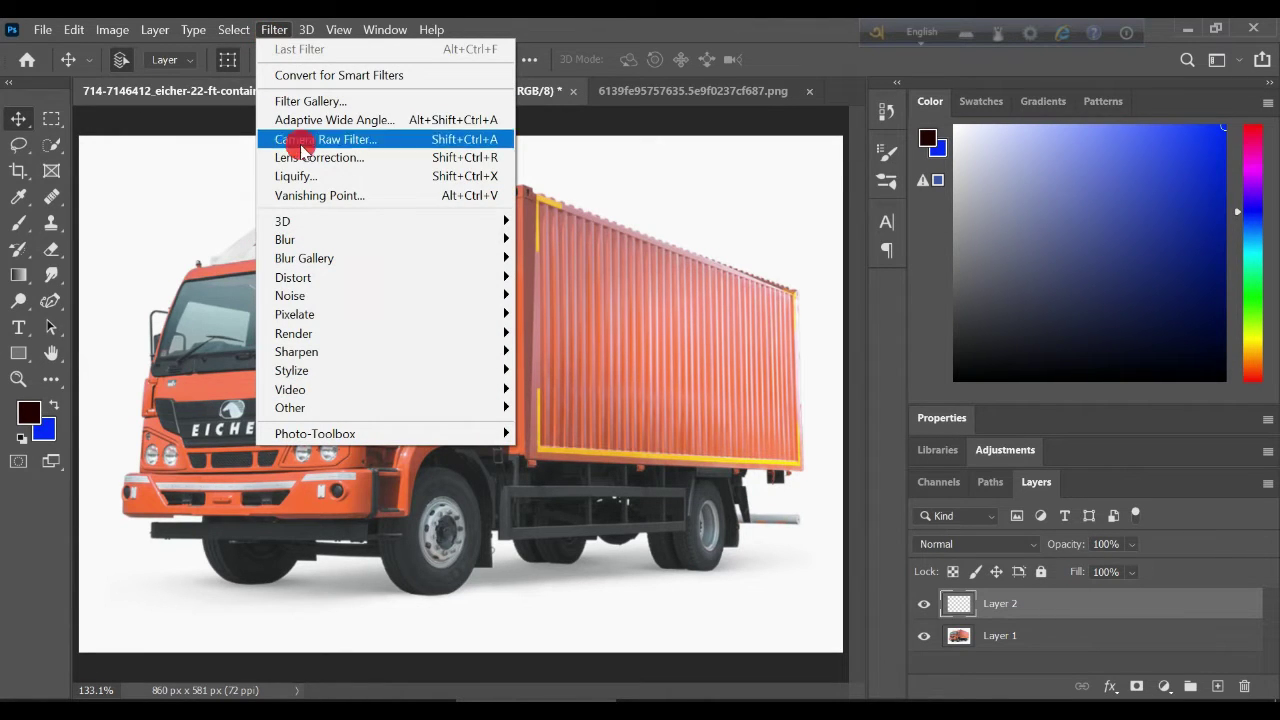
pyautogui.click(325, 195)
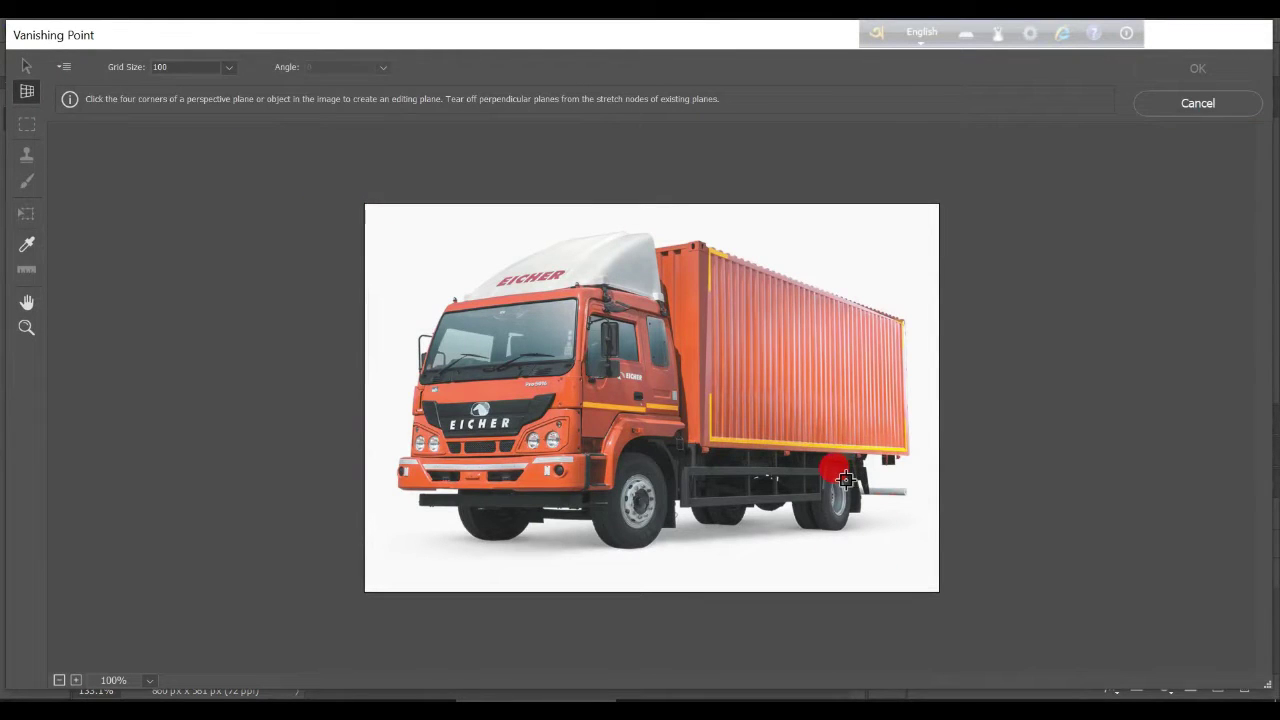
# Zoom in and draw a perspective plane on the container's side corners, nudging its bottom edge
pyautogui.click(27, 328)
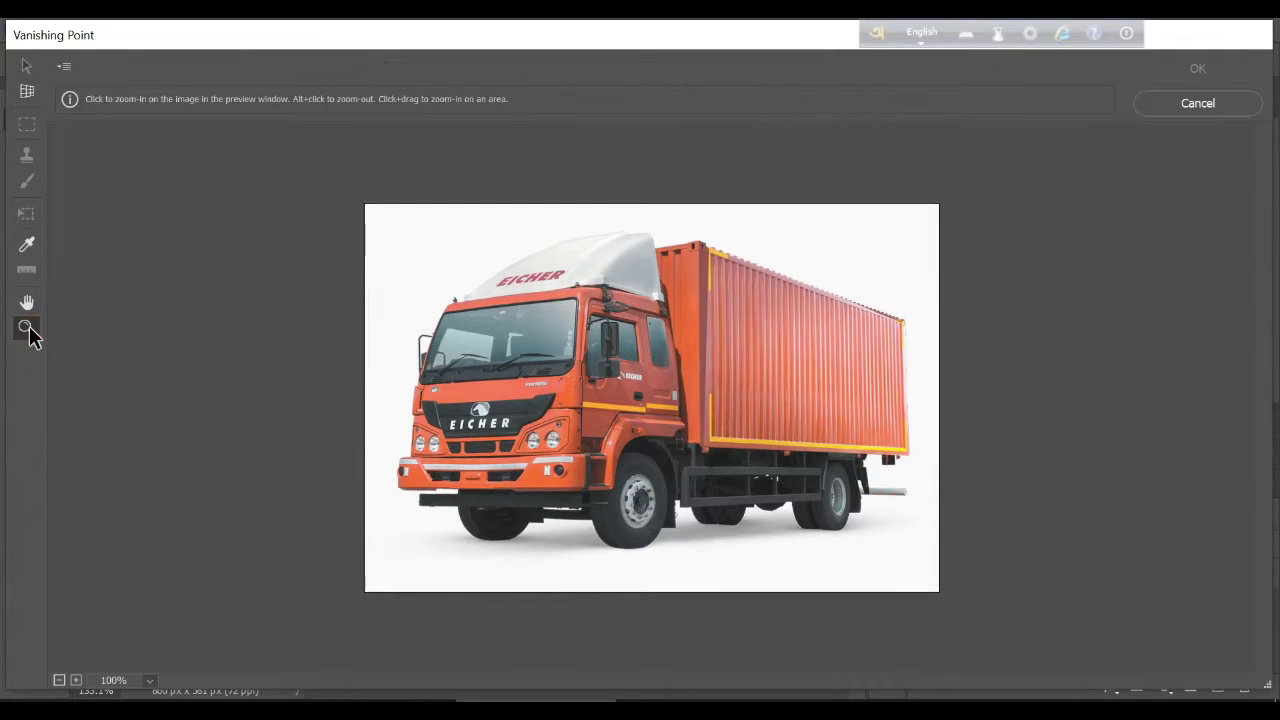
pyautogui.click(656, 395)
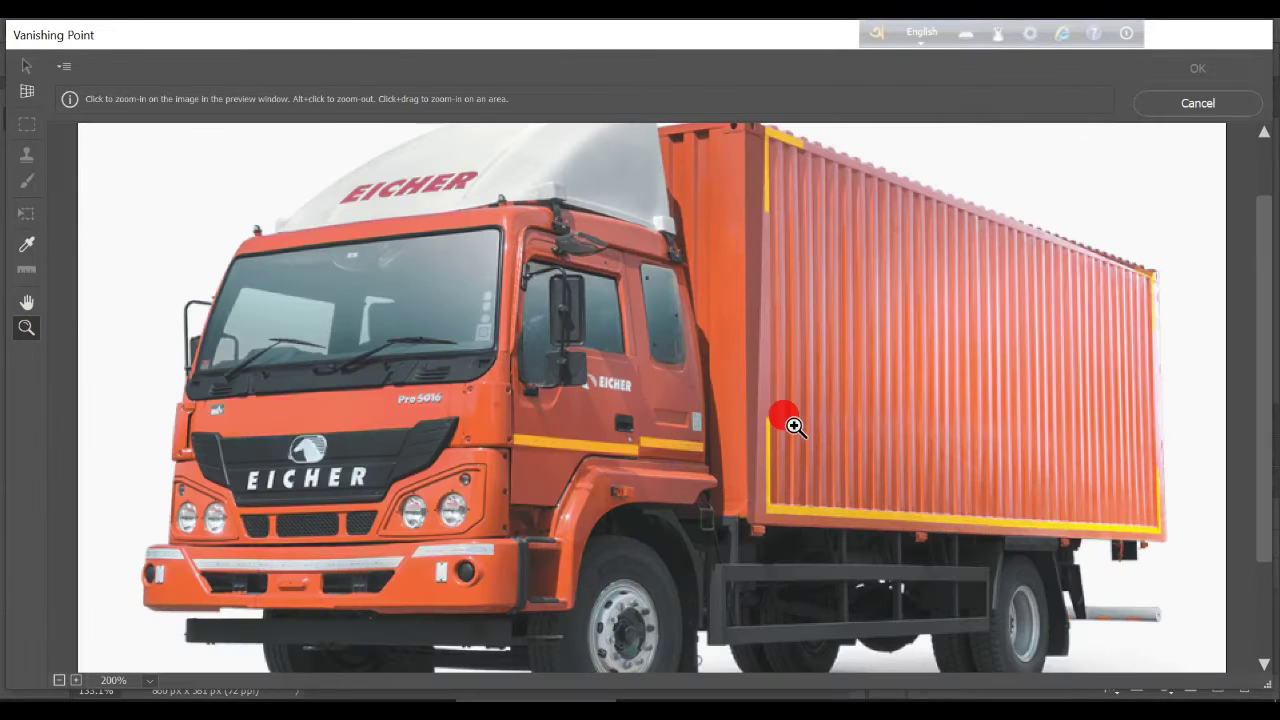
pyautogui.scroll(2, 777, 420)
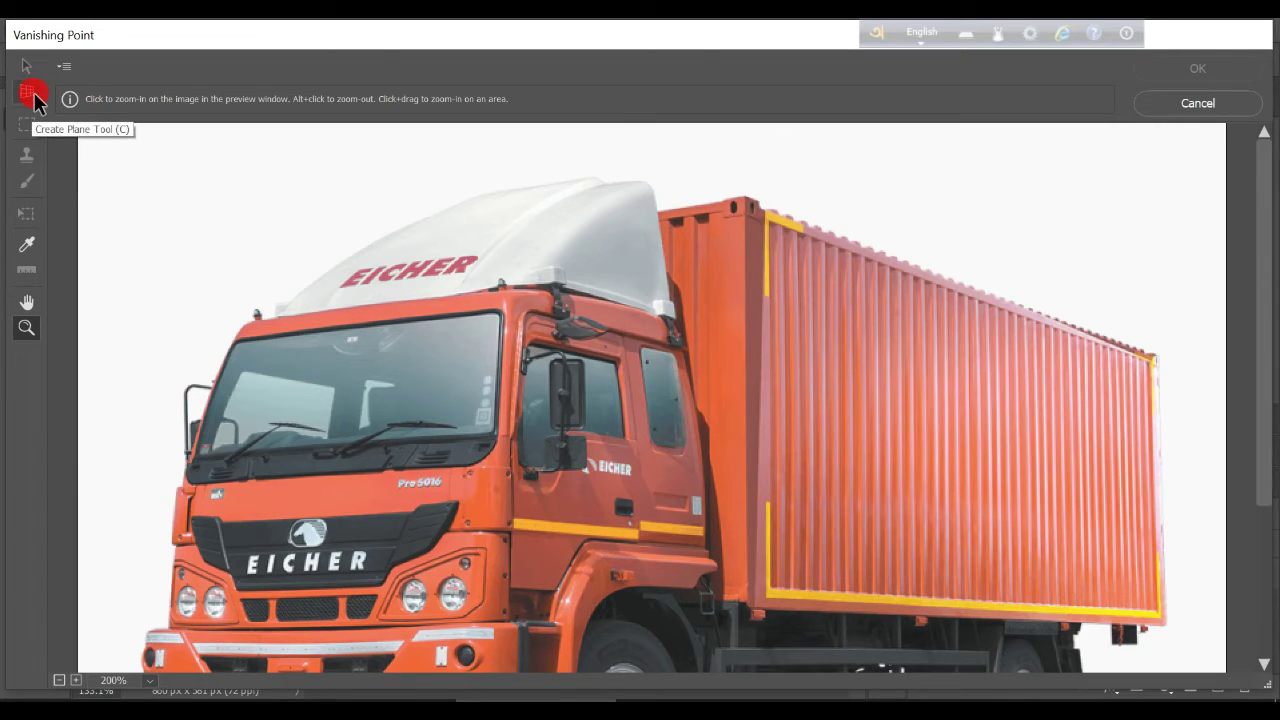
pyautogui.click(33, 96)
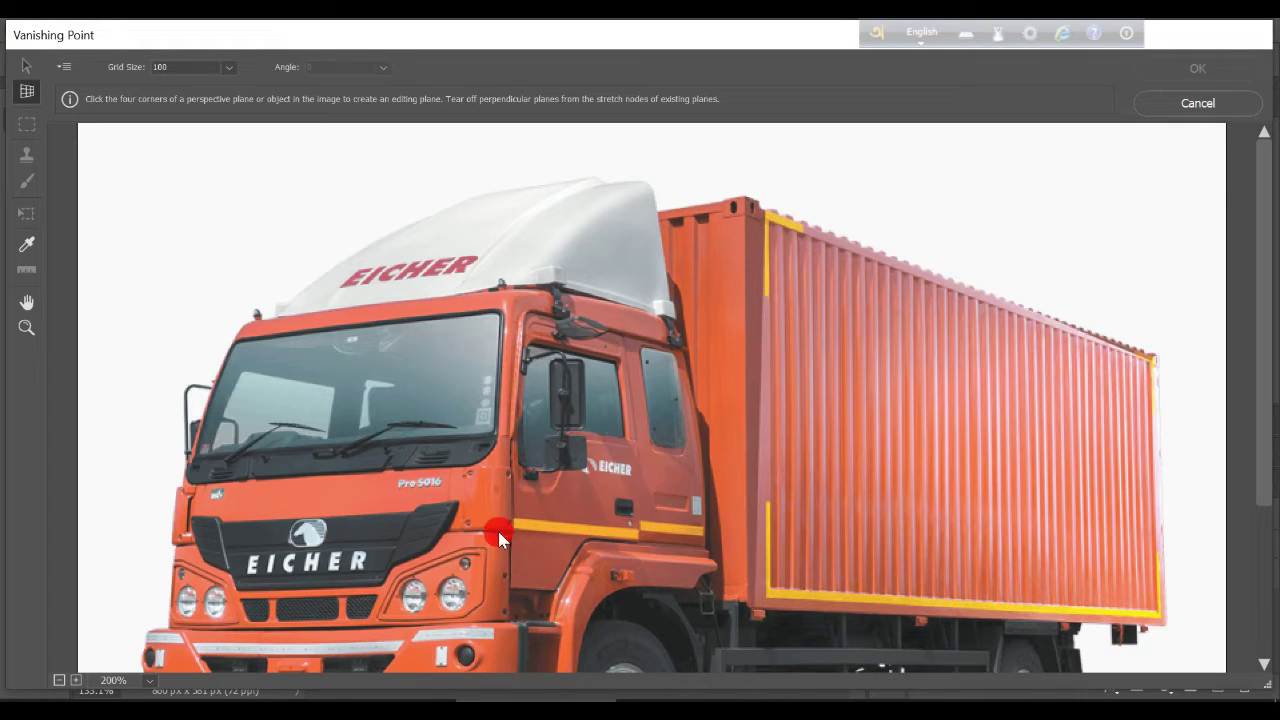
pyautogui.click(743, 200)
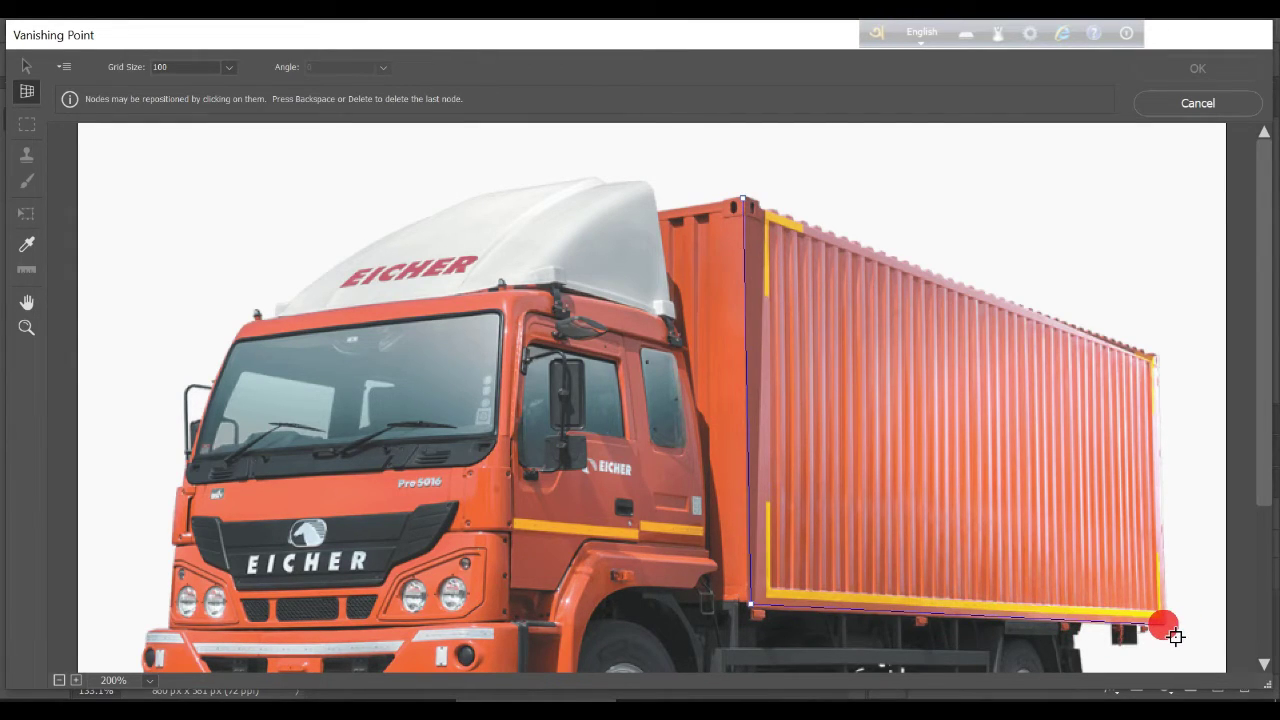
pyautogui.click(1163, 624)
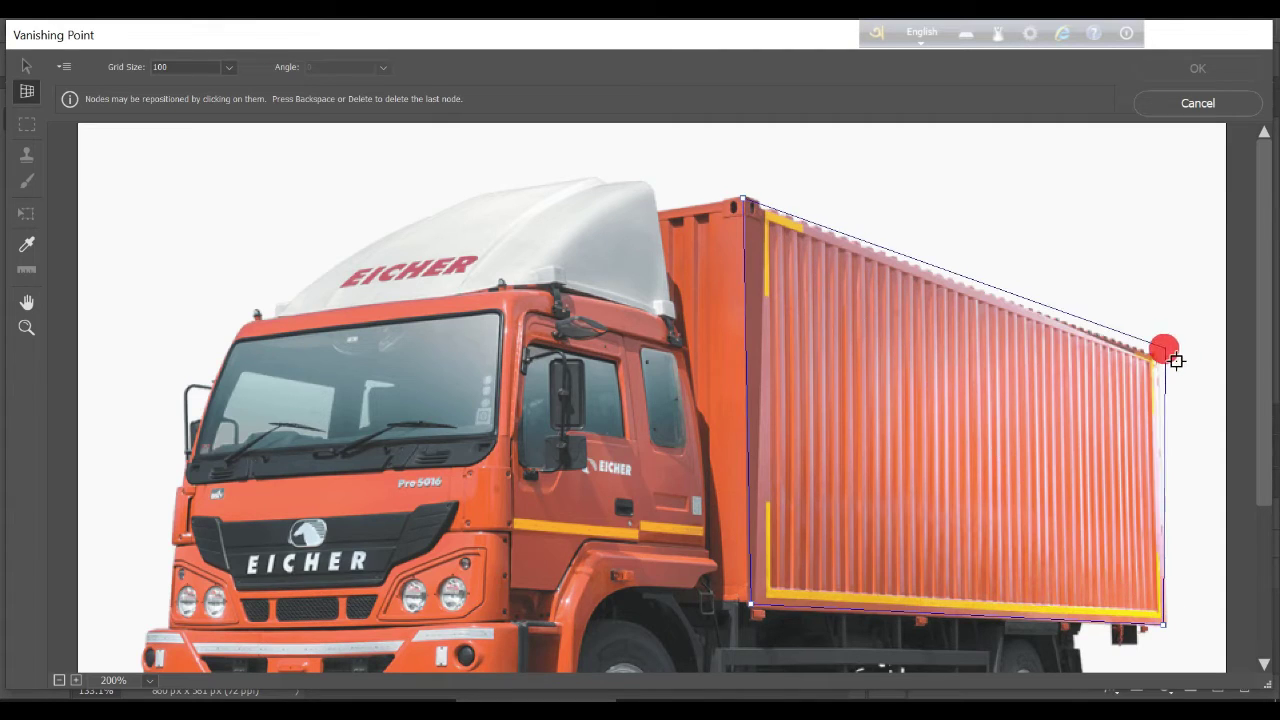
pyautogui.click(1155, 358)
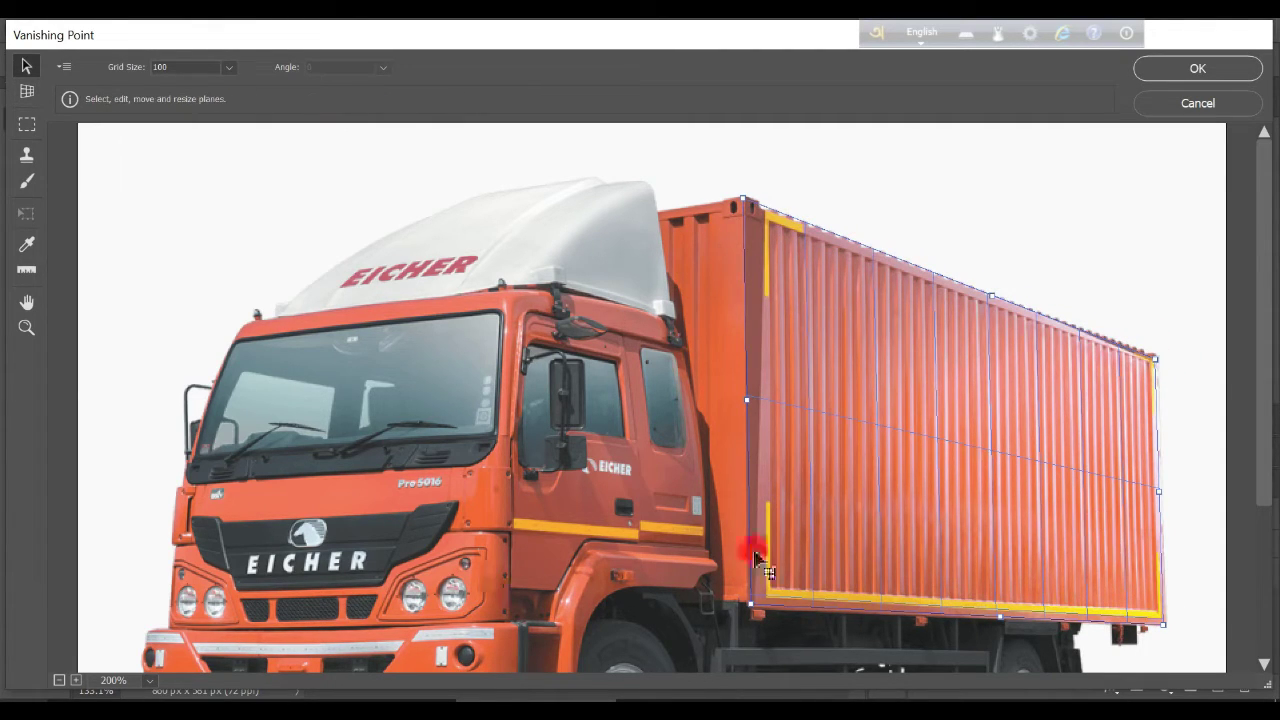
pyautogui.moveTo(1017, 628); pyautogui.dragTo(1017, 633)
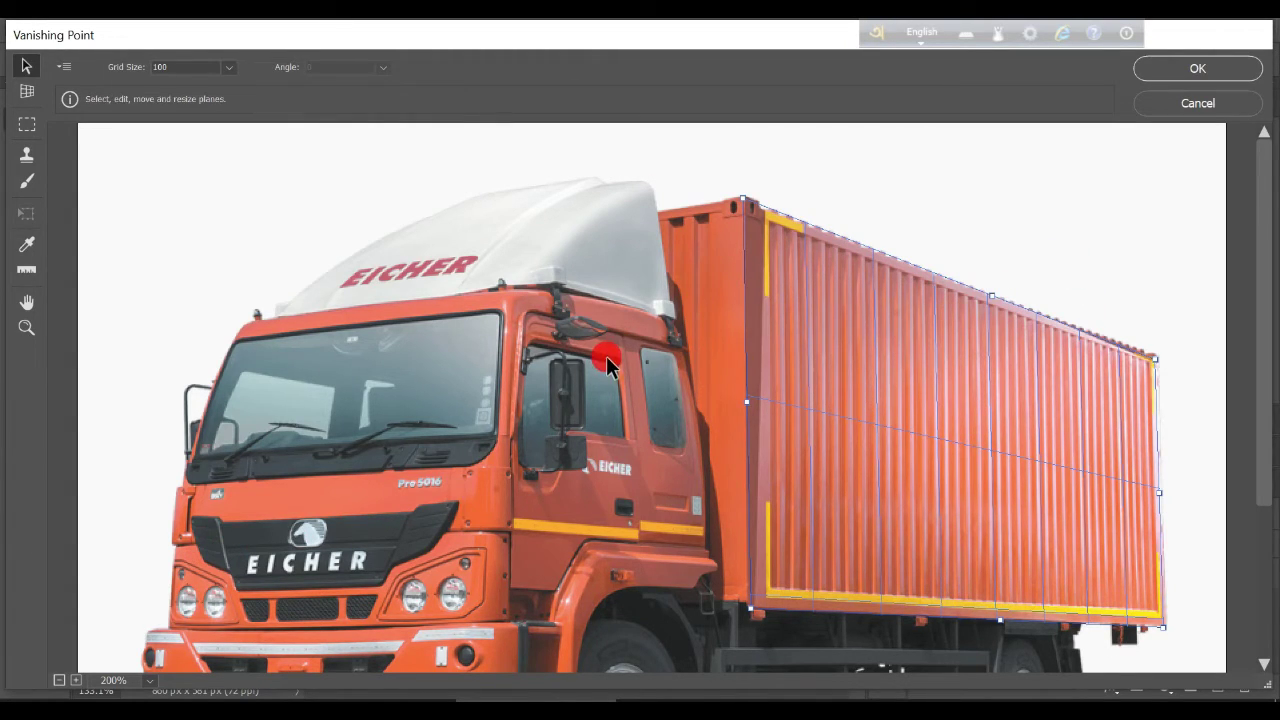
# Paste the cut Coca-Cola ad into Vanishing Point and zoom the preview out
pyautogui.hotkey('ctrl', 'v')
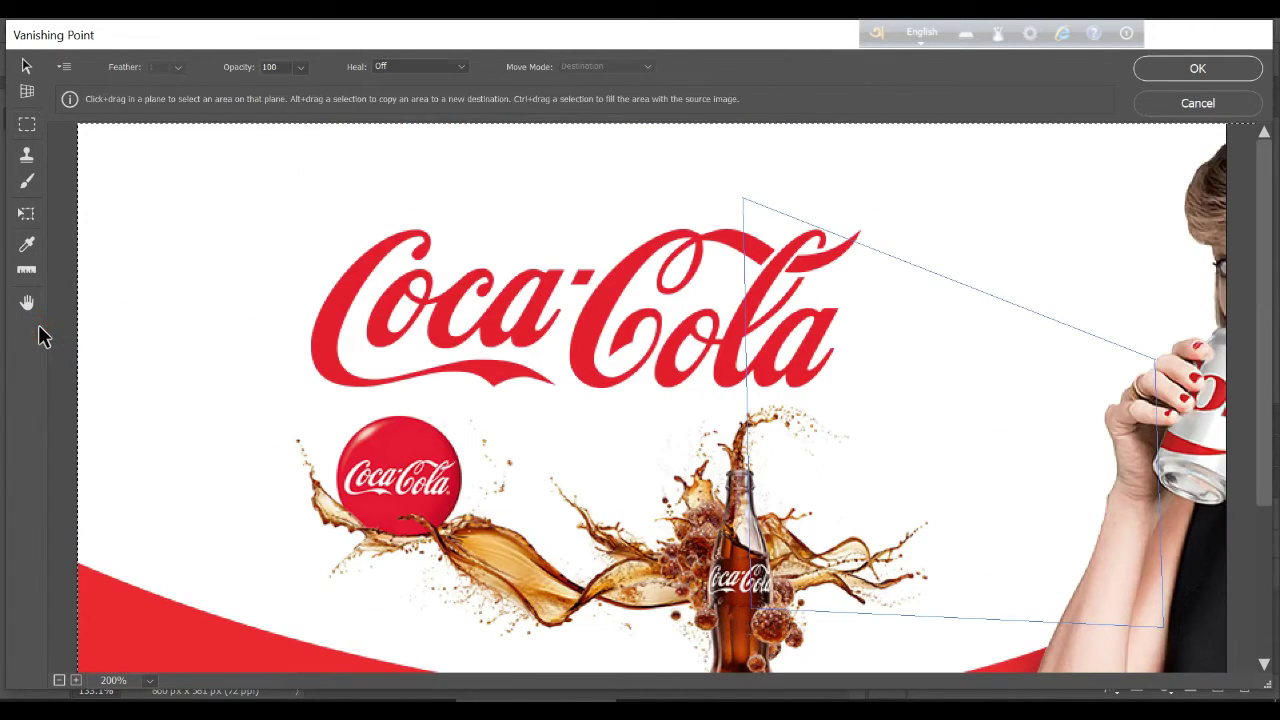
pyautogui.click(30, 327)
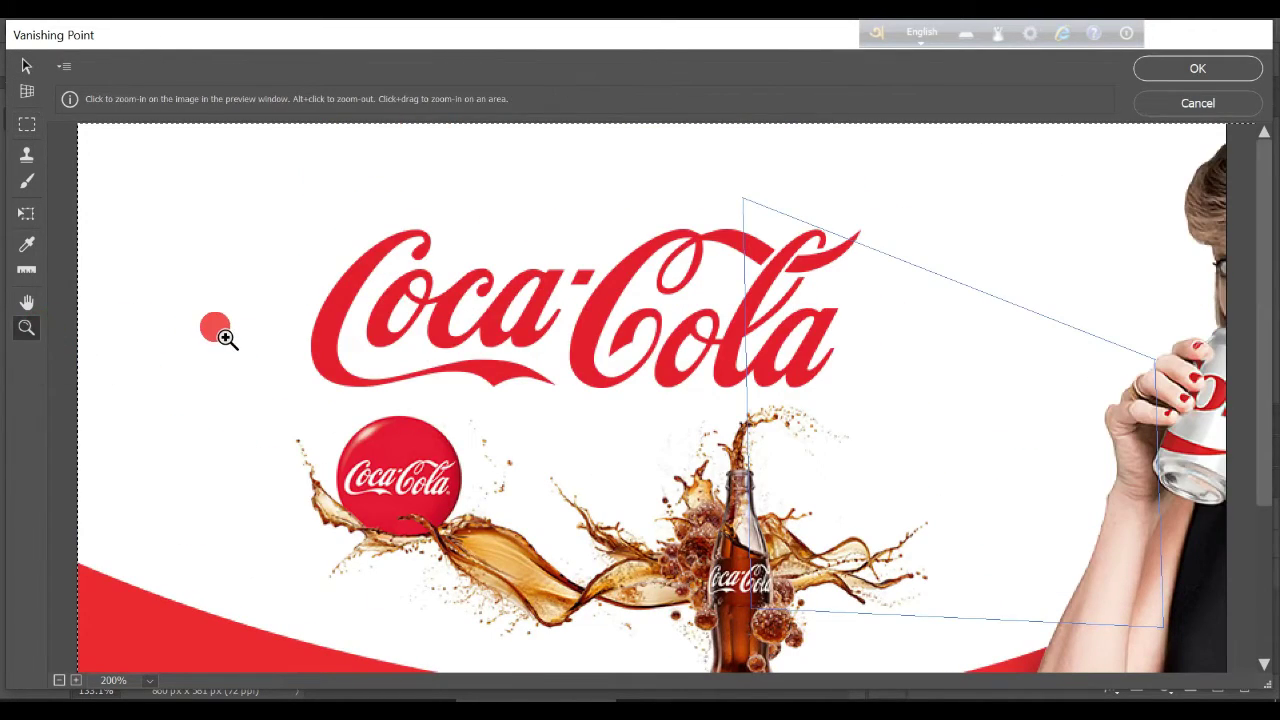
pyautogui.scroll(-3, 226, 338)
pyautogui.press('alt')
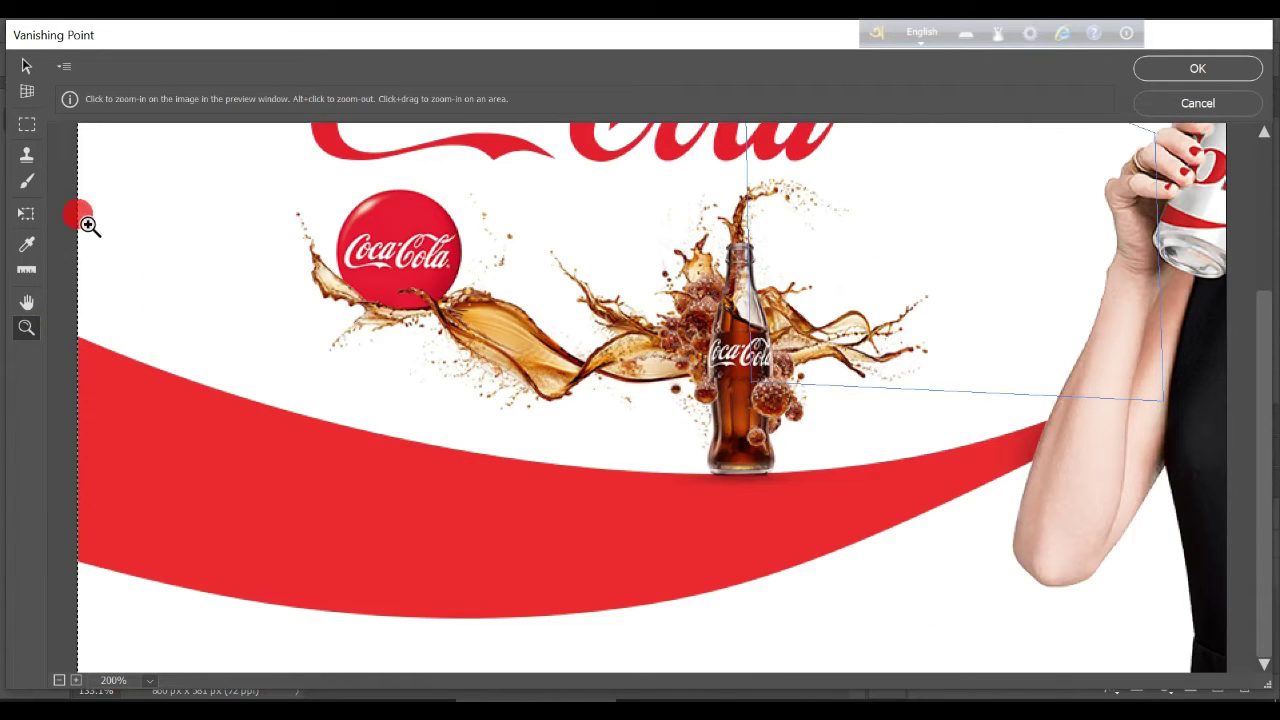
# Scale the floating Coca-Cola ad down with the Transform tool so the truck shows
pyautogui.click(27, 215)
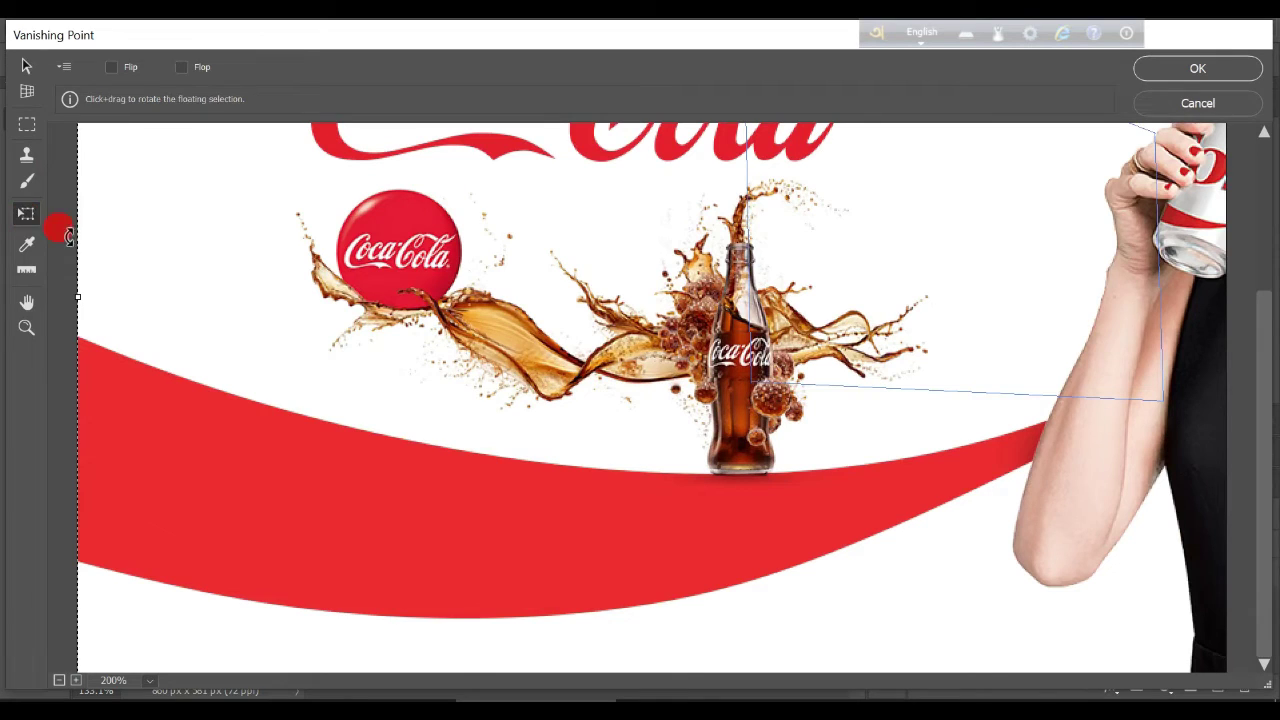
pyautogui.click(130, 159)
pyautogui.moveTo(79, 297)
pyautogui.mouseDown()
pyautogui.moveTo(405, 382)
pyautogui.moveTo(546, 468)
pyautogui.moveTo(366, 666)
pyautogui.mouseUp()
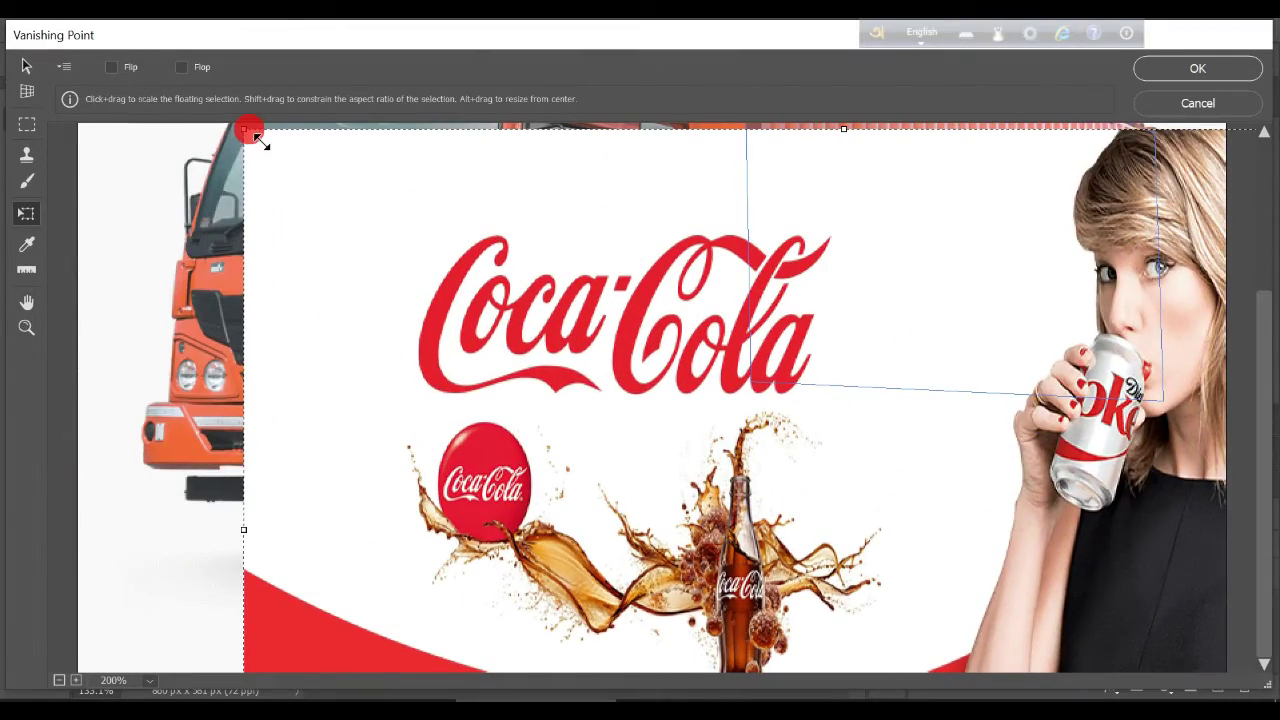
pyautogui.moveTo(247, 131)
pyautogui.mouseDown()
pyautogui.moveTo(748, 594)
pyautogui.moveTo(282, 298)
pyautogui.moveTo(251, 294)
pyautogui.mouseUp()
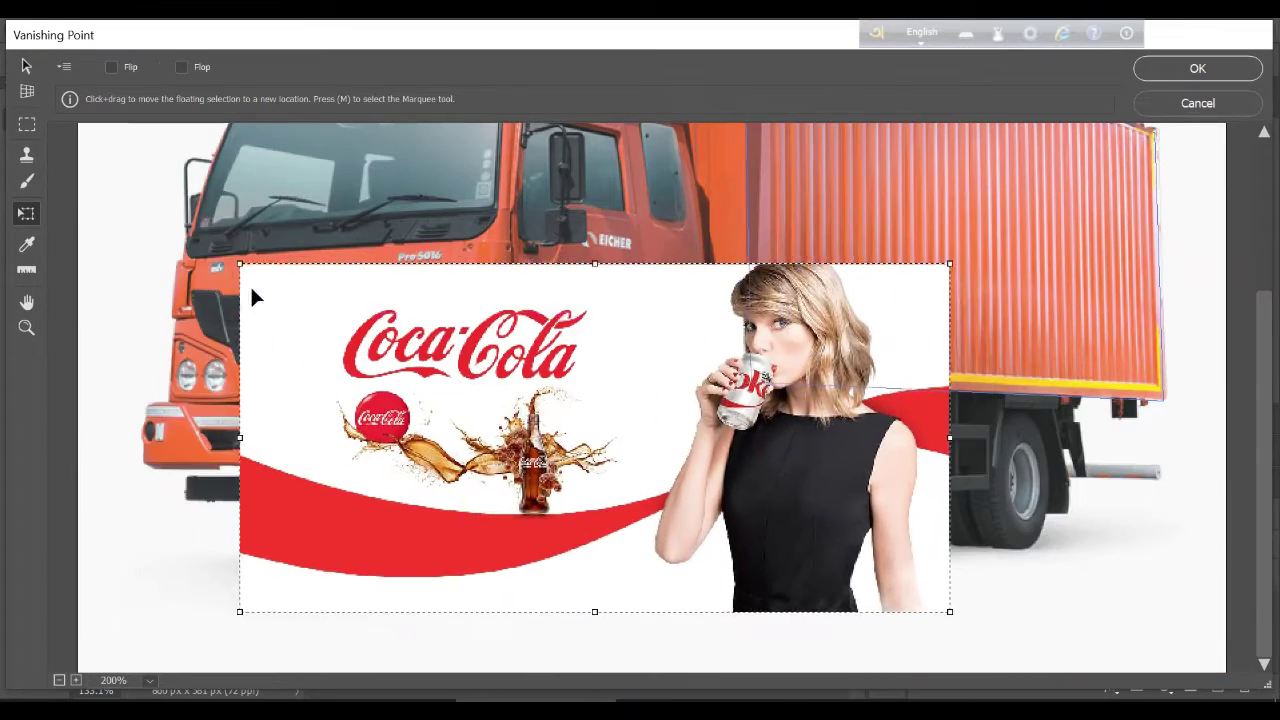
pyautogui.moveTo(195, 440); pyautogui.dragTo(382, 459)
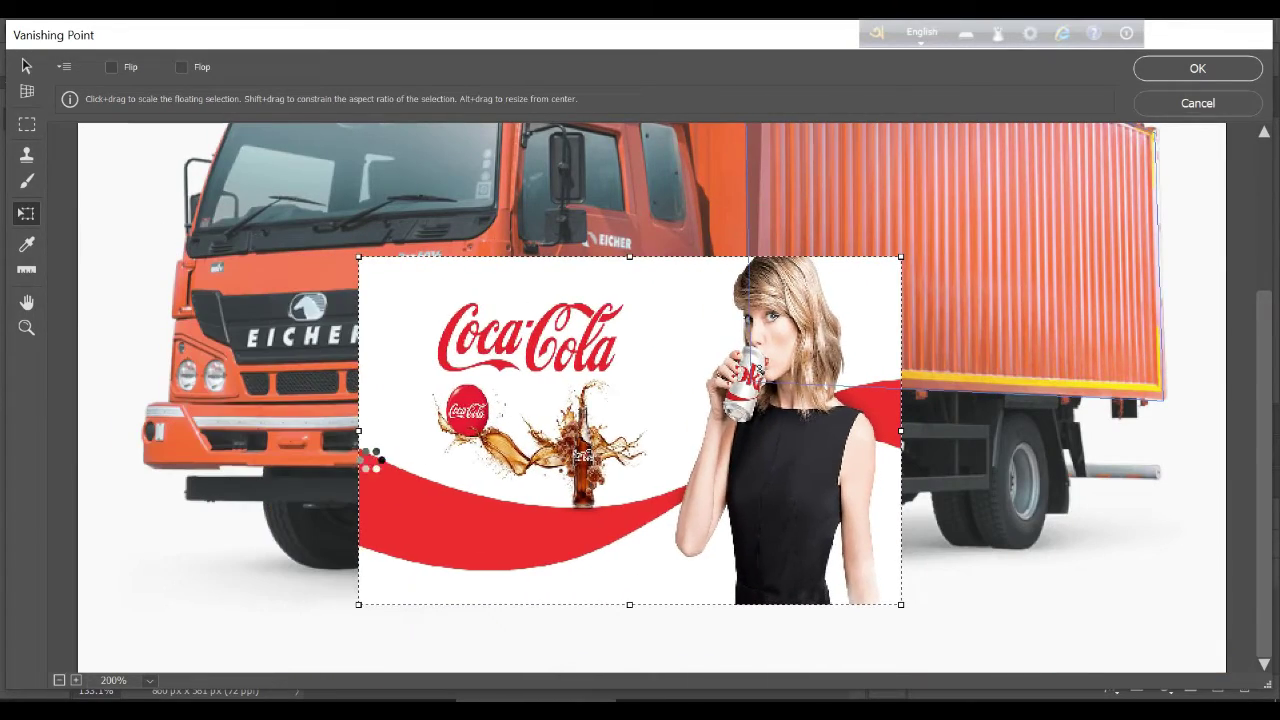
pyautogui.scroll(5, 645, 545)
# Drag the ad into the container-side grid so it follows perspective, then slide it along
pyautogui.scroll(-2, 641, 541)
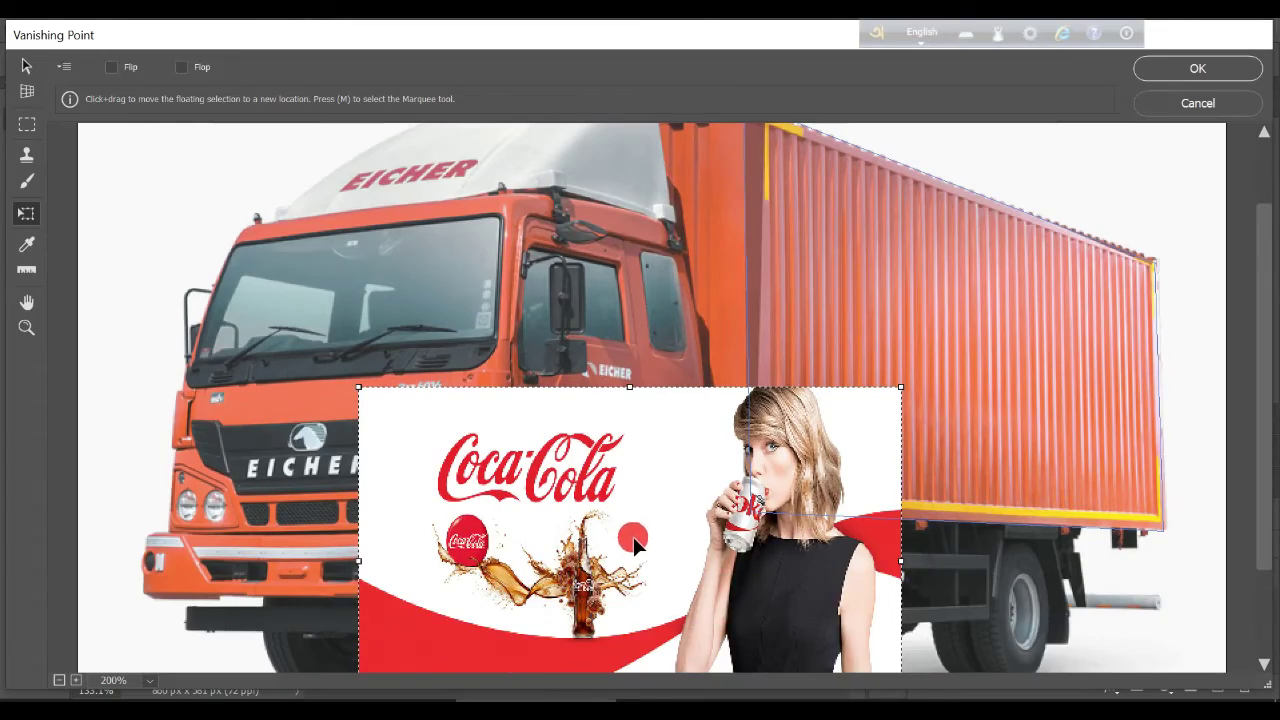
pyautogui.moveTo(641, 520)
pyautogui.mouseDown()
pyautogui.moveTo(795, 408)
pyautogui.moveTo(921, 570)
pyautogui.moveTo(966, 586)
pyautogui.moveTo(982, 650)
pyautogui.mouseUp()
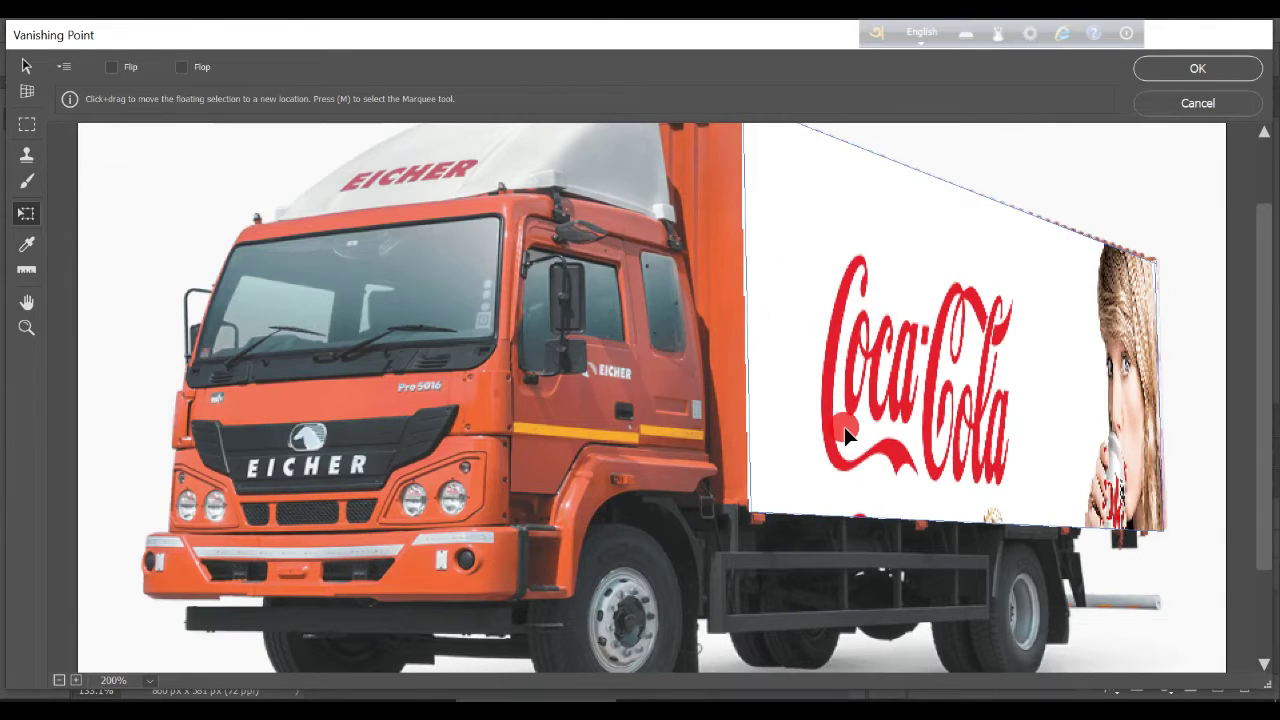
pyautogui.scroll(-3, 844, 426)
pyautogui.scroll(5, 830, 424)
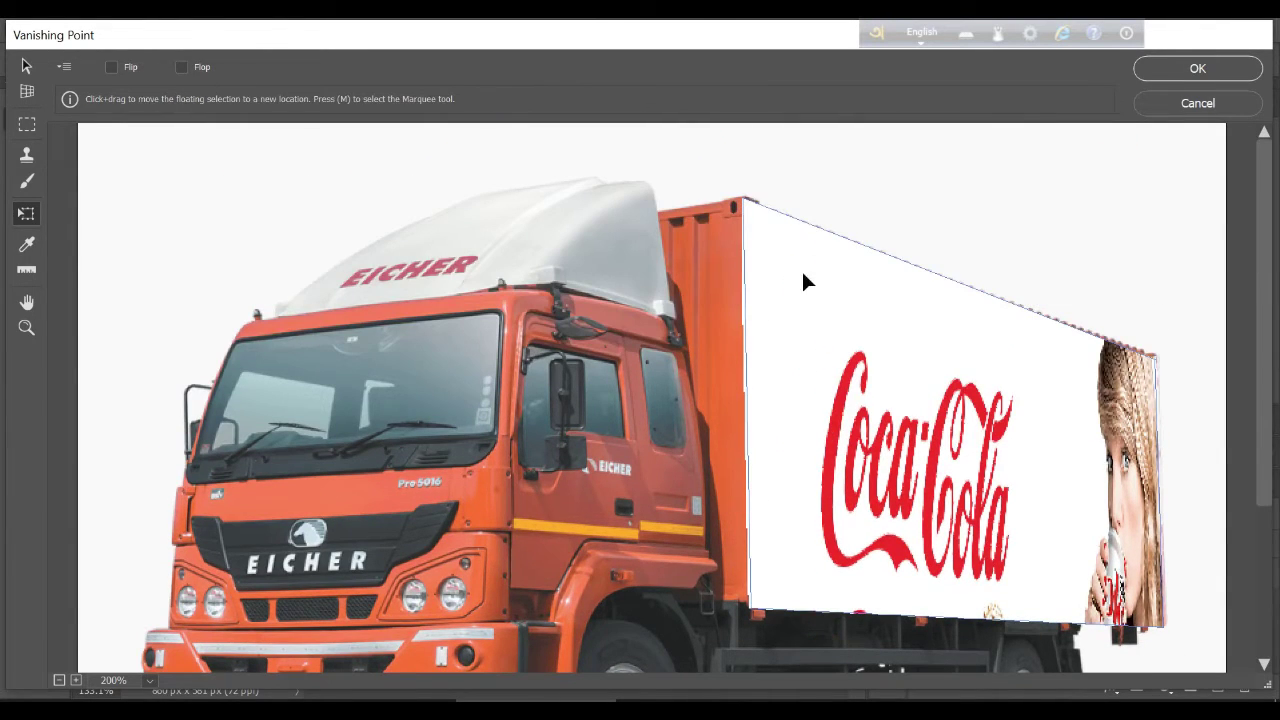
pyautogui.moveTo(789, 277)
pyautogui.mouseDown()
pyautogui.moveTo(908, 409)
pyautogui.moveTo(803, 277)
pyautogui.moveTo(851, 371)
pyautogui.moveTo(814, 443)
pyautogui.moveTo(845, 372)
pyautogui.moveTo(809, 266)
pyautogui.moveTo(806, 294)
pyautogui.moveTo(843, 349)
pyautogui.moveTo(800, 497)
pyautogui.moveTo(802, 199)
pyautogui.moveTo(761, 165)
pyautogui.moveTo(787, 195)
pyautogui.mouseUp()
# Shrink, shift and slightly rotate the ad until it covers the entire container side panel
pyautogui.moveTo(780, 266); pyautogui.dragTo(771, 443)
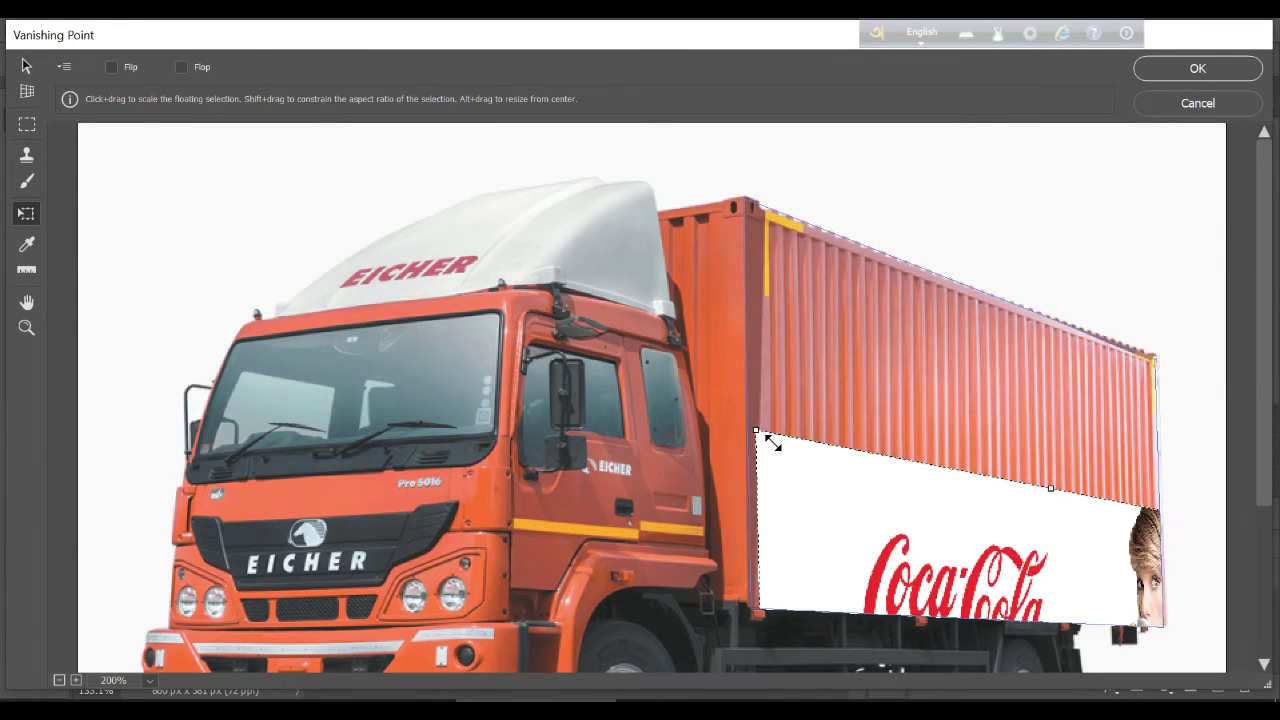
pyautogui.moveTo(823, 503); pyautogui.dragTo(785, 242)
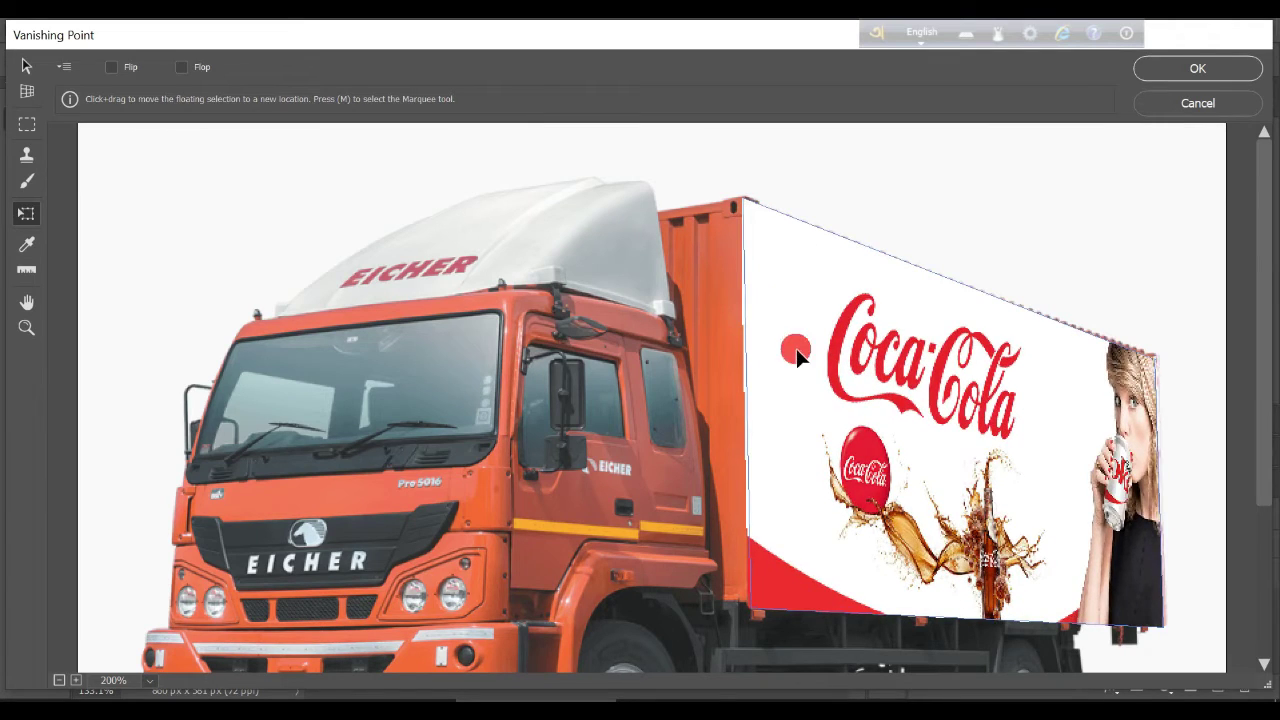
pyautogui.moveTo(796, 349); pyautogui.dragTo(850, 393)
pyautogui.moveTo(800, 243); pyautogui.dragTo(829, 409)
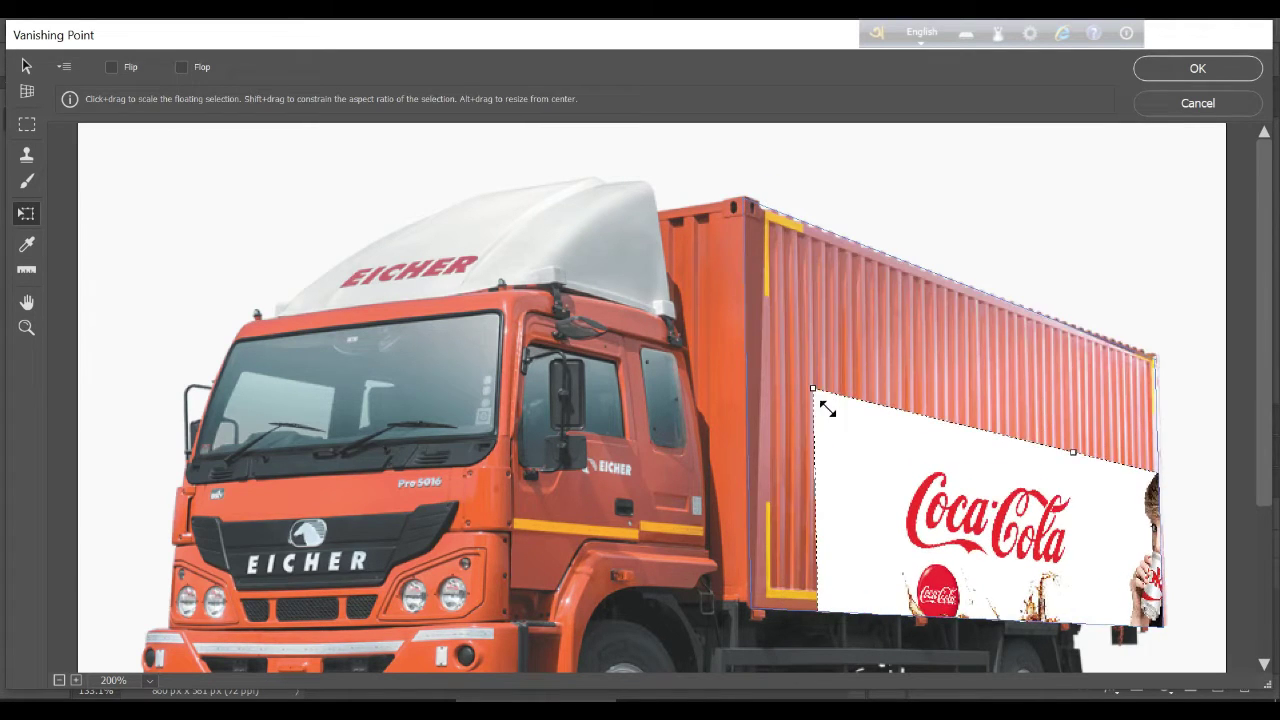
pyautogui.moveTo(836, 455)
pyautogui.mouseDown()
pyautogui.moveTo(797, 330)
pyautogui.moveTo(748, 266)
pyautogui.mouseUp()
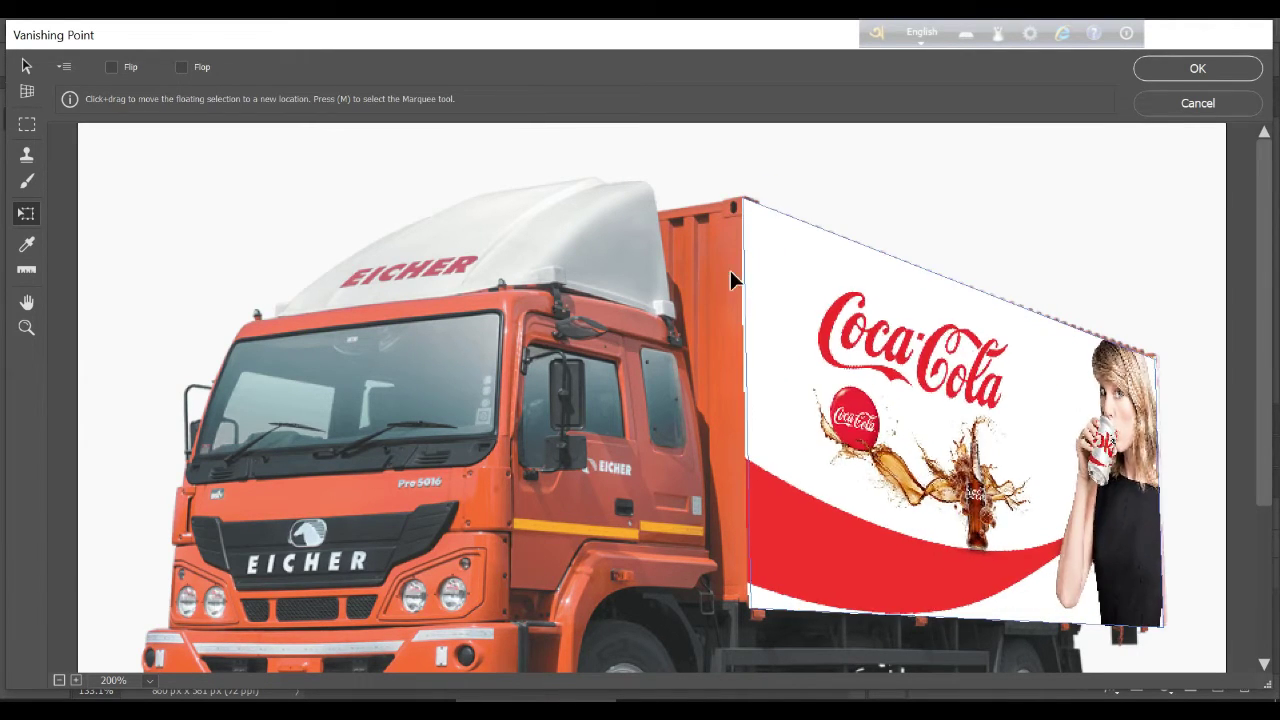
pyautogui.moveTo(926, 362); pyautogui.dragTo(935, 356)
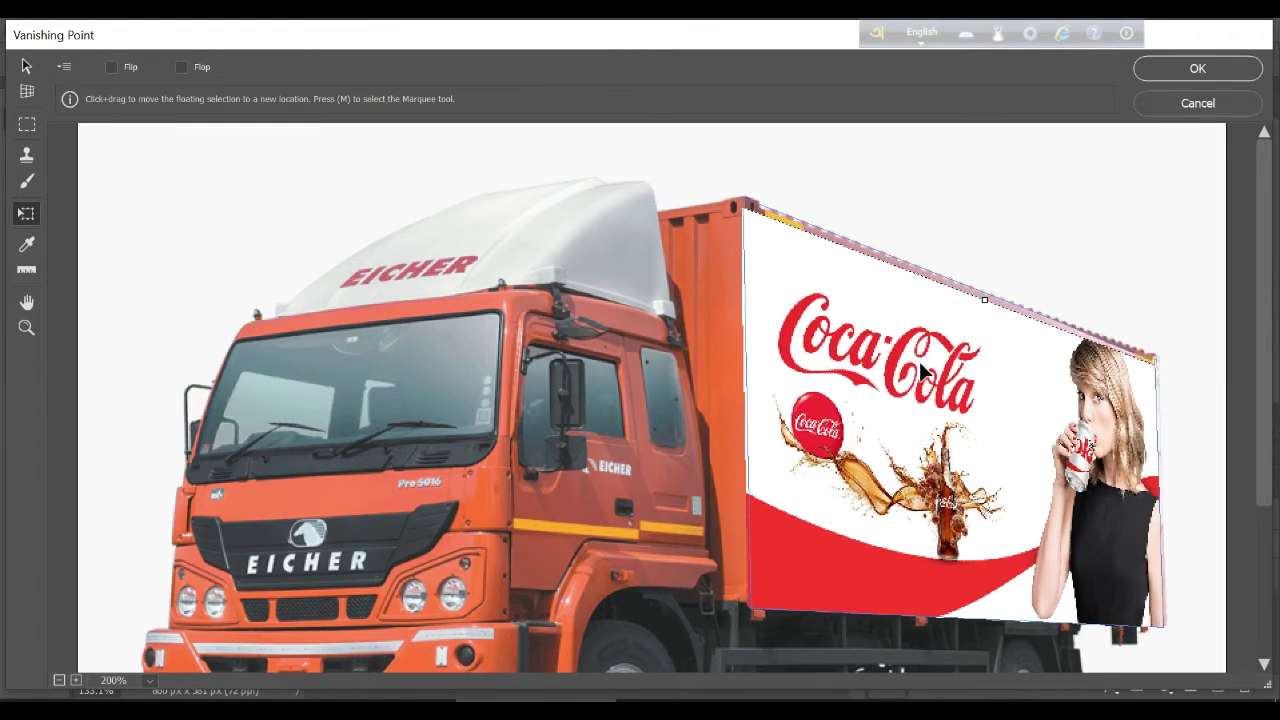
pyautogui.moveTo(1129, 320); pyautogui.dragTo(1156, 360)
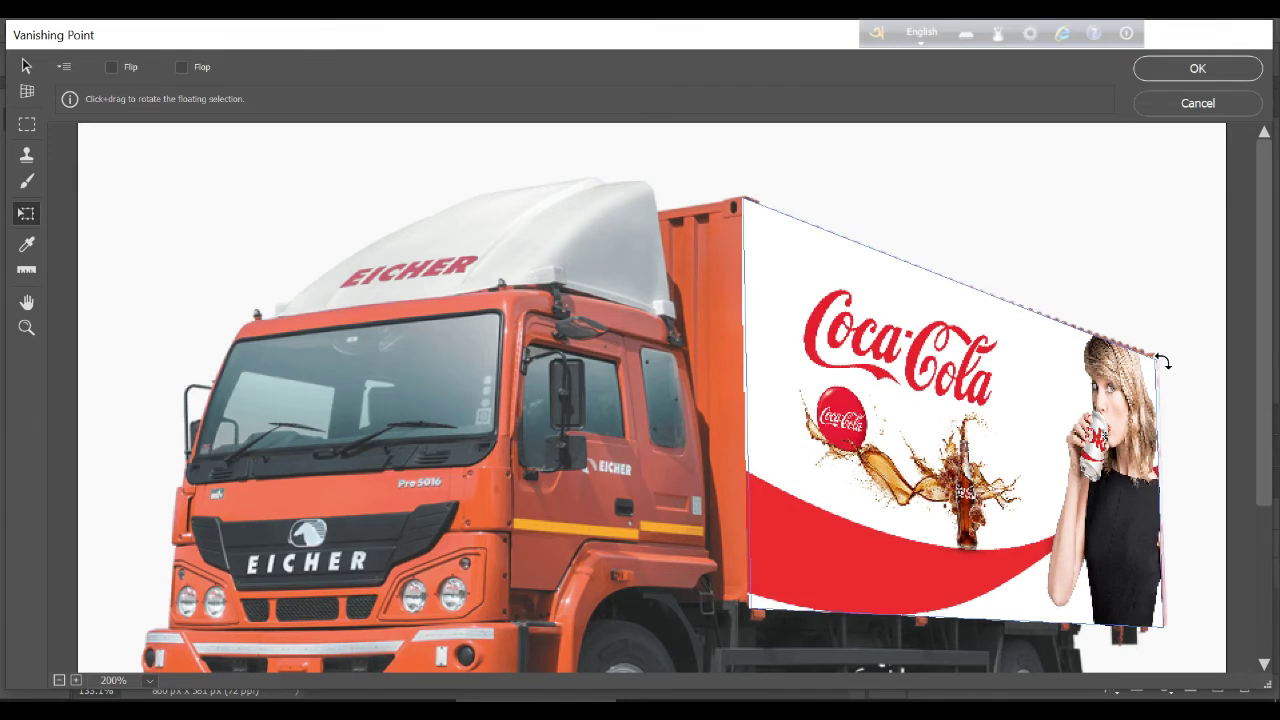
pyautogui.moveTo(1159, 366)
pyautogui.mouseDown()
pyautogui.moveTo(1169, 353)
pyautogui.moveTo(1170, 370)
pyautogui.mouseUp()
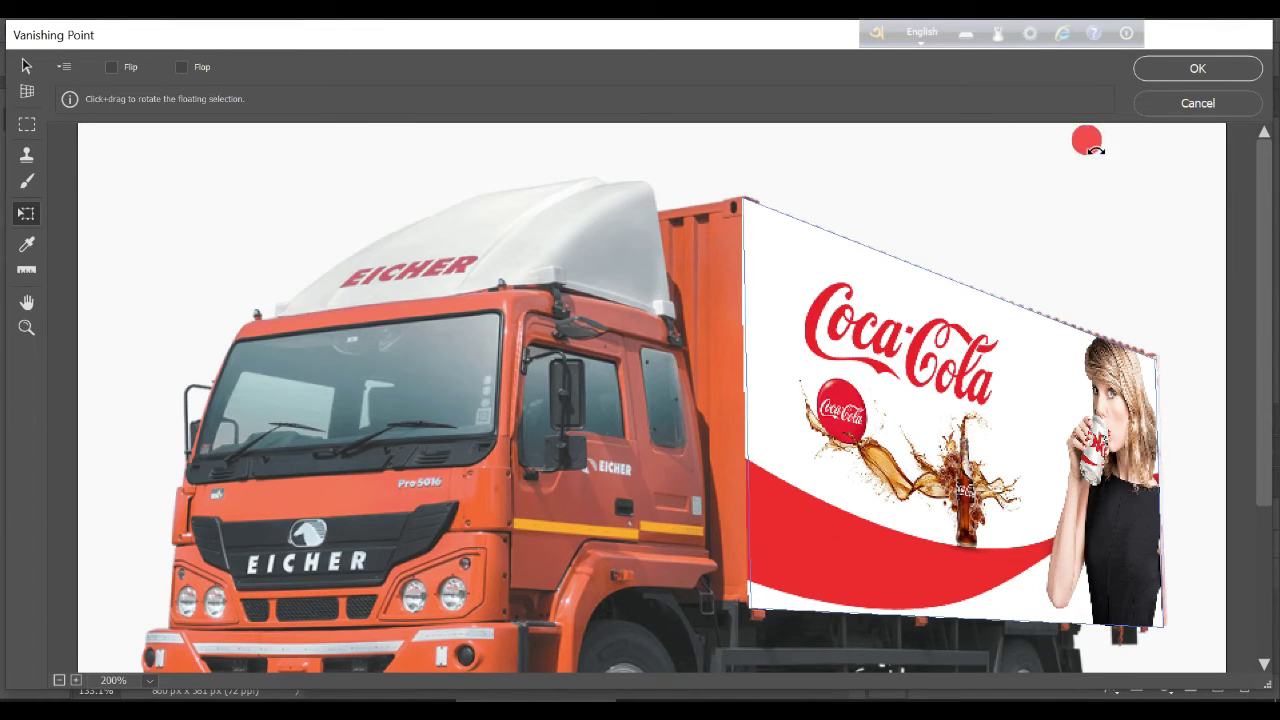
# Apply the Vanishing Point result and commit the perspective ad onto Layer 2
pyautogui.click(1148, 80)
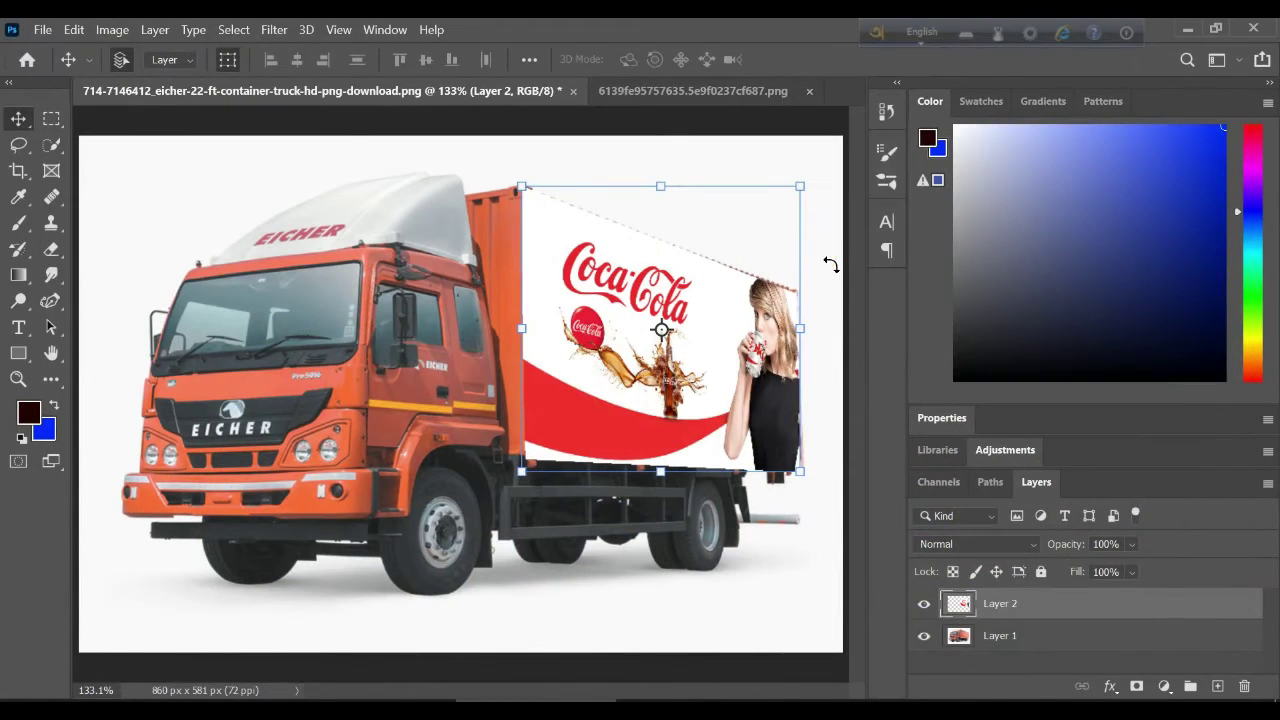
pyautogui.click(952, 64)
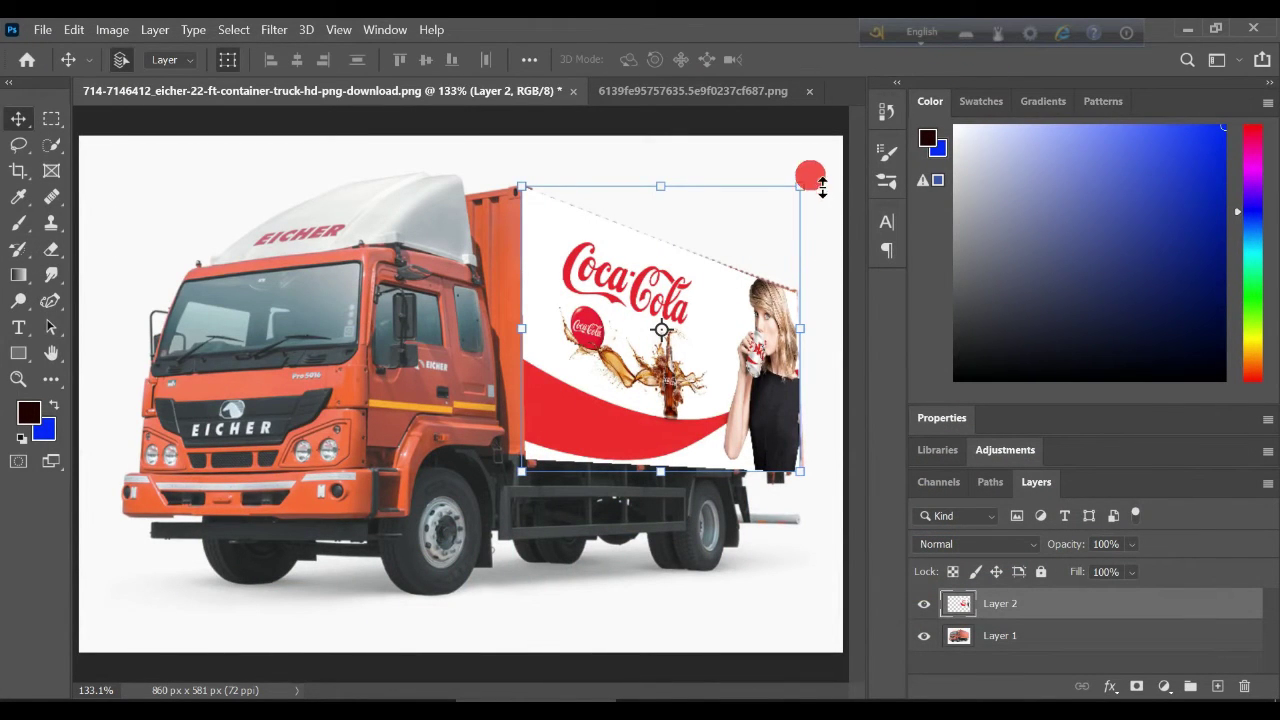
pyautogui.click(801, 152)
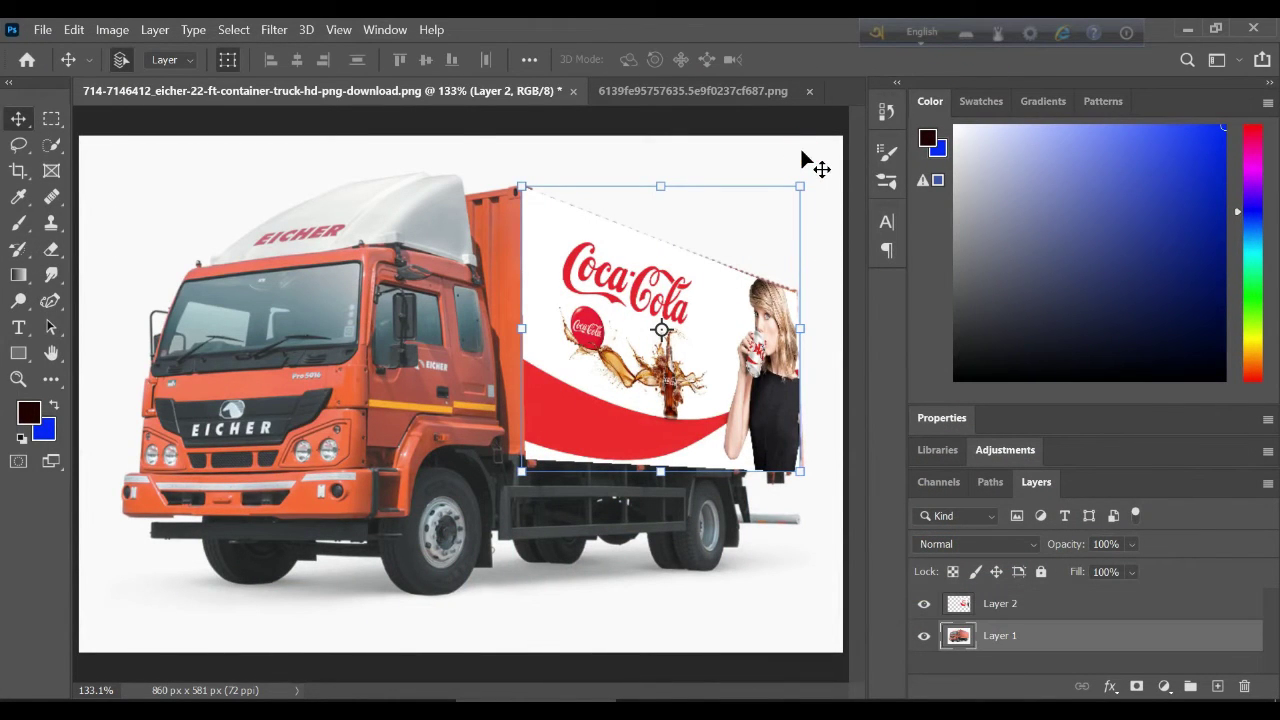
pyautogui.click(768, 440)
pyautogui.click(1157, 600)
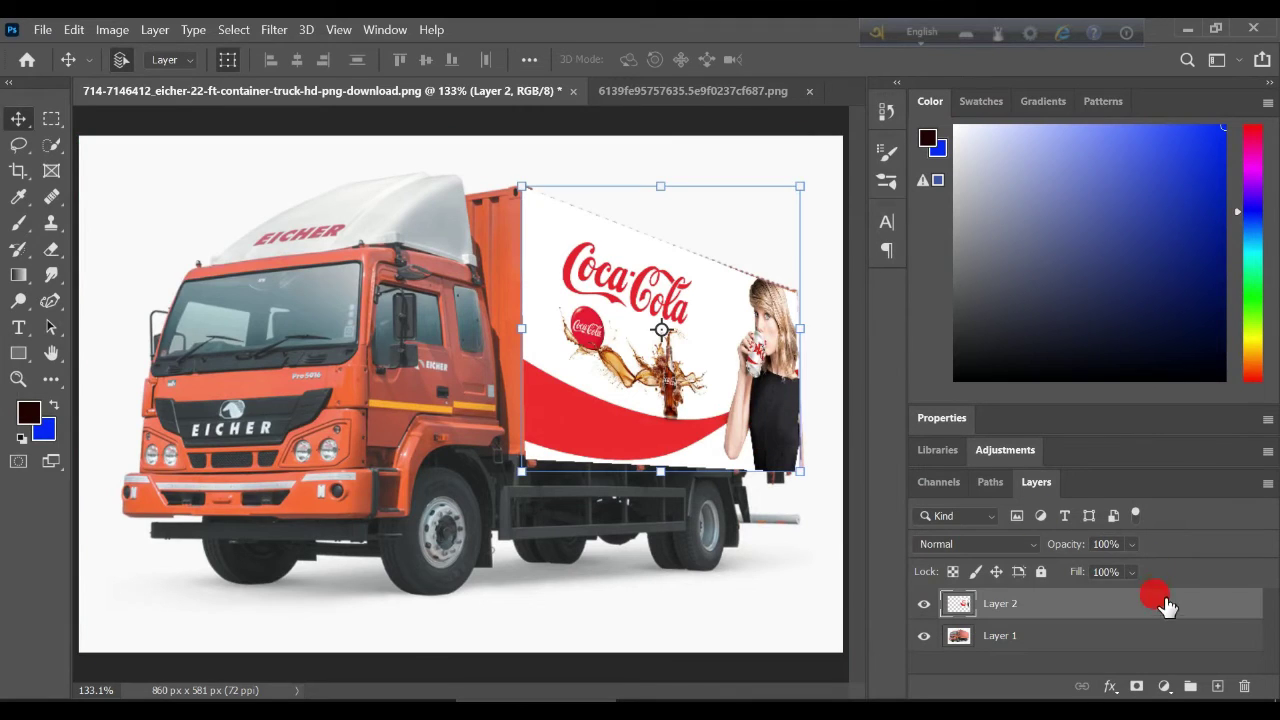
# Give Layer 2 an Outer Glow style at 40% opacity, 11% spread and 2 px size
pyautogui.doubleClick(1224, 614)
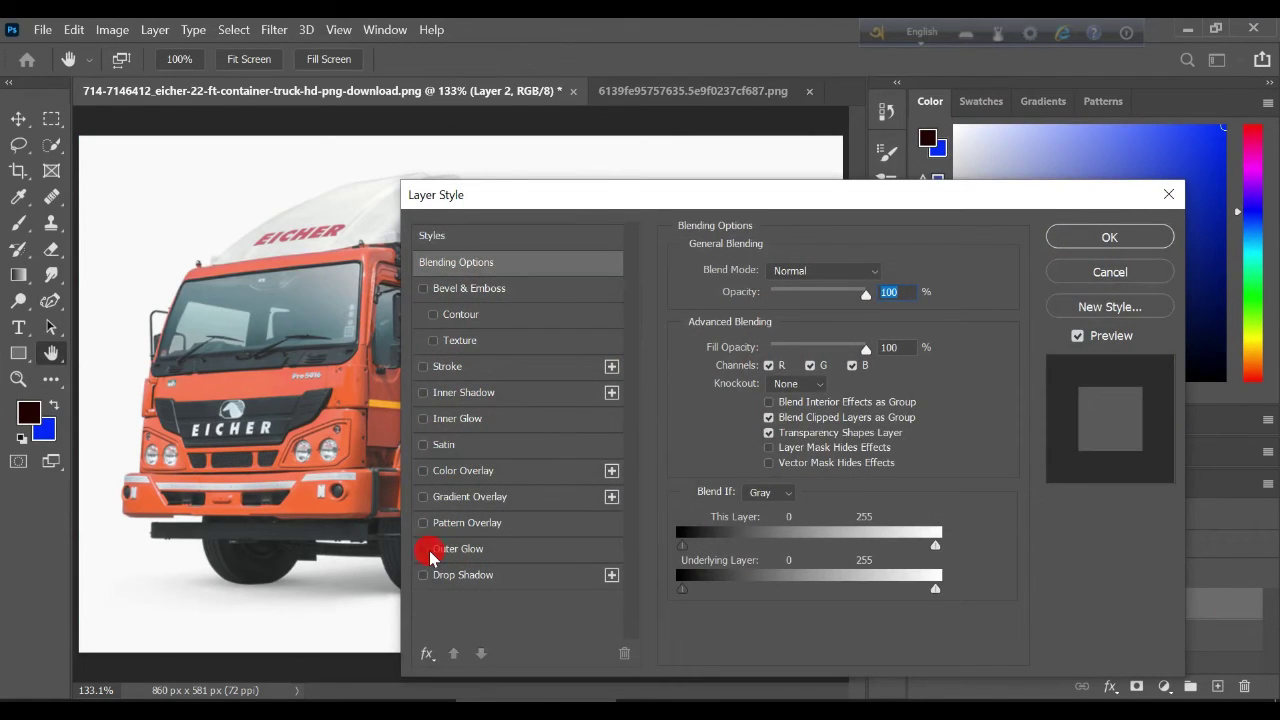
pyautogui.click(420, 553)
pyautogui.moveTo(762, 200)
pyautogui.mouseDown()
pyautogui.moveTo(1237, 256)
pyautogui.moveTo(700, 200)
pyautogui.mouseUp()
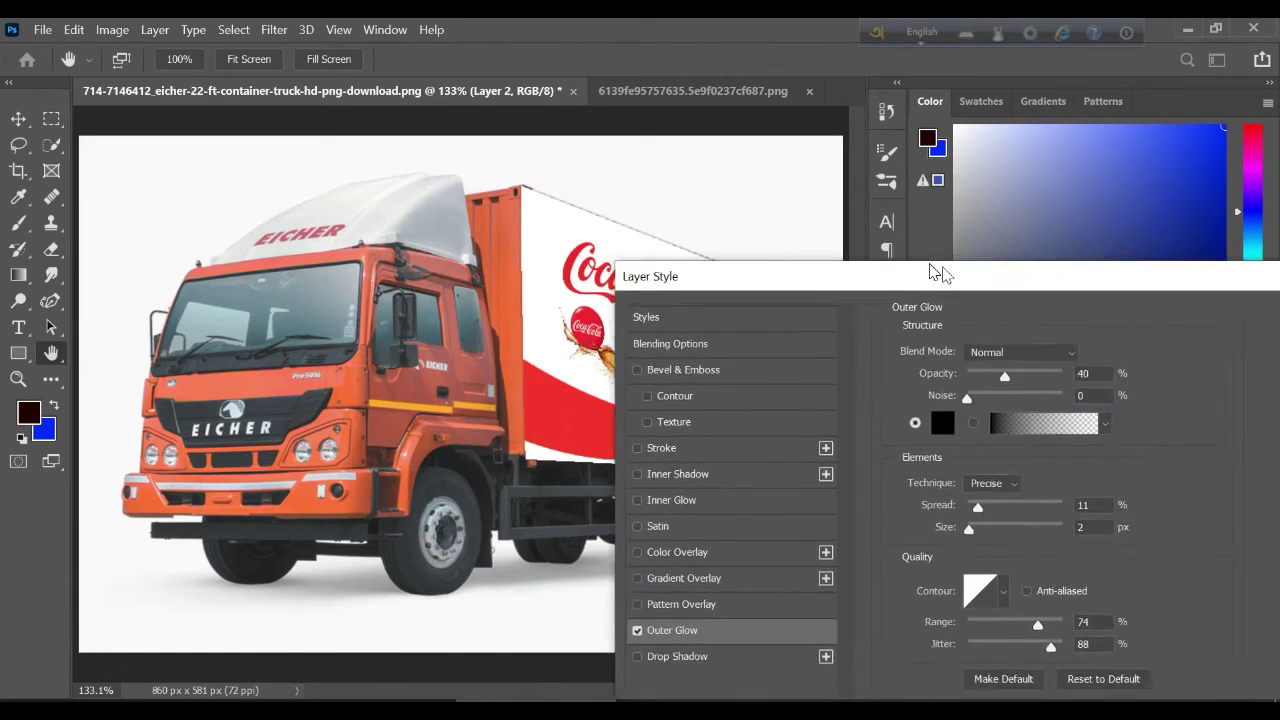
pyautogui.click(1088, 236)
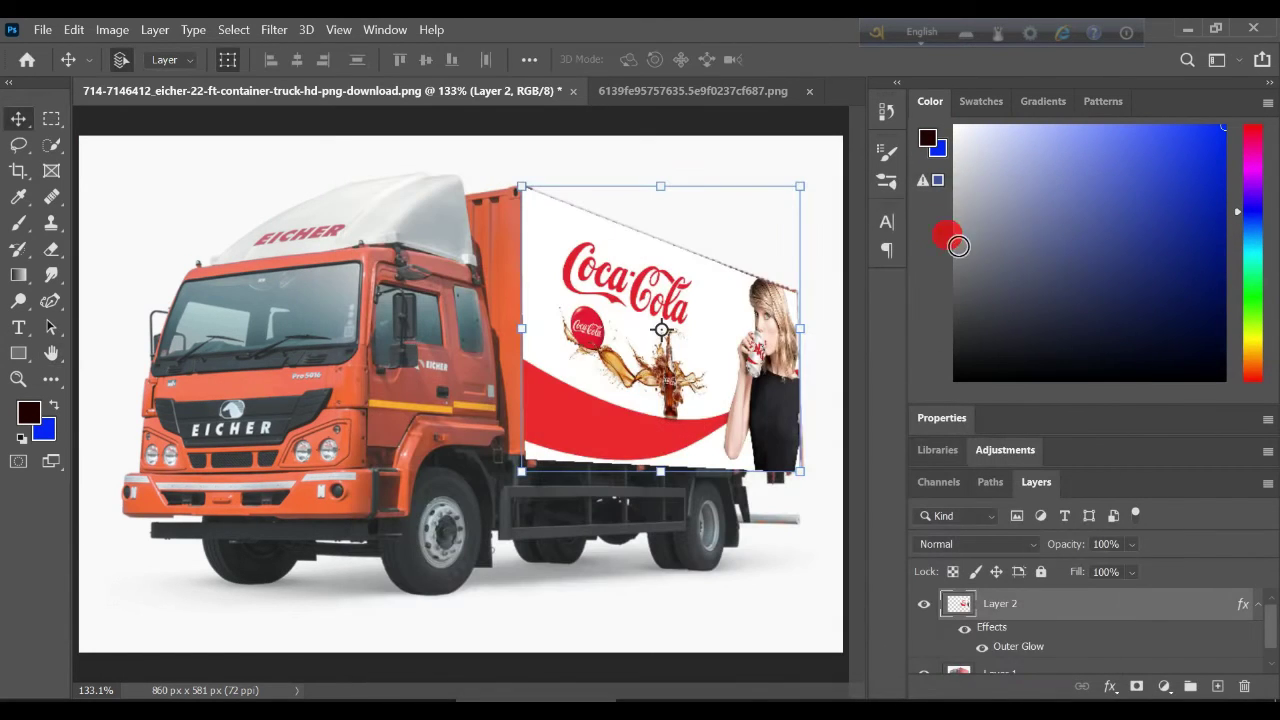
pyautogui.click(832, 166)
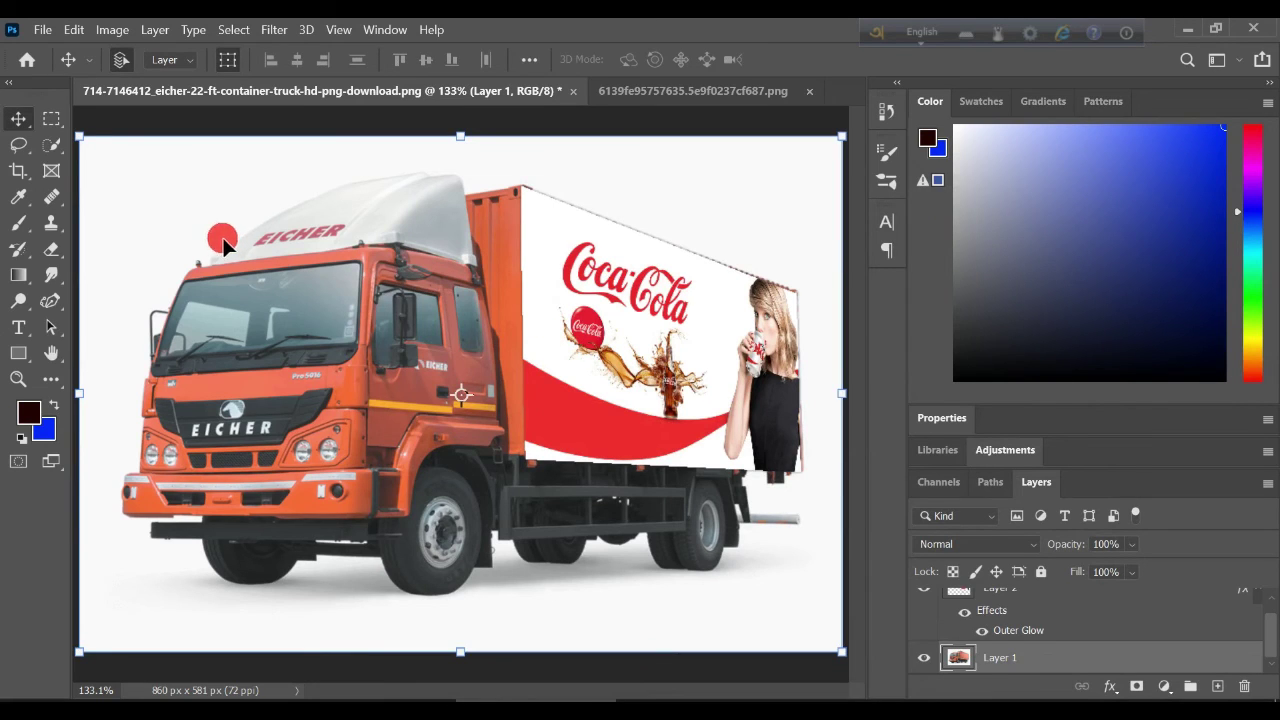
pyautogui.scroll(3, 826, 457)
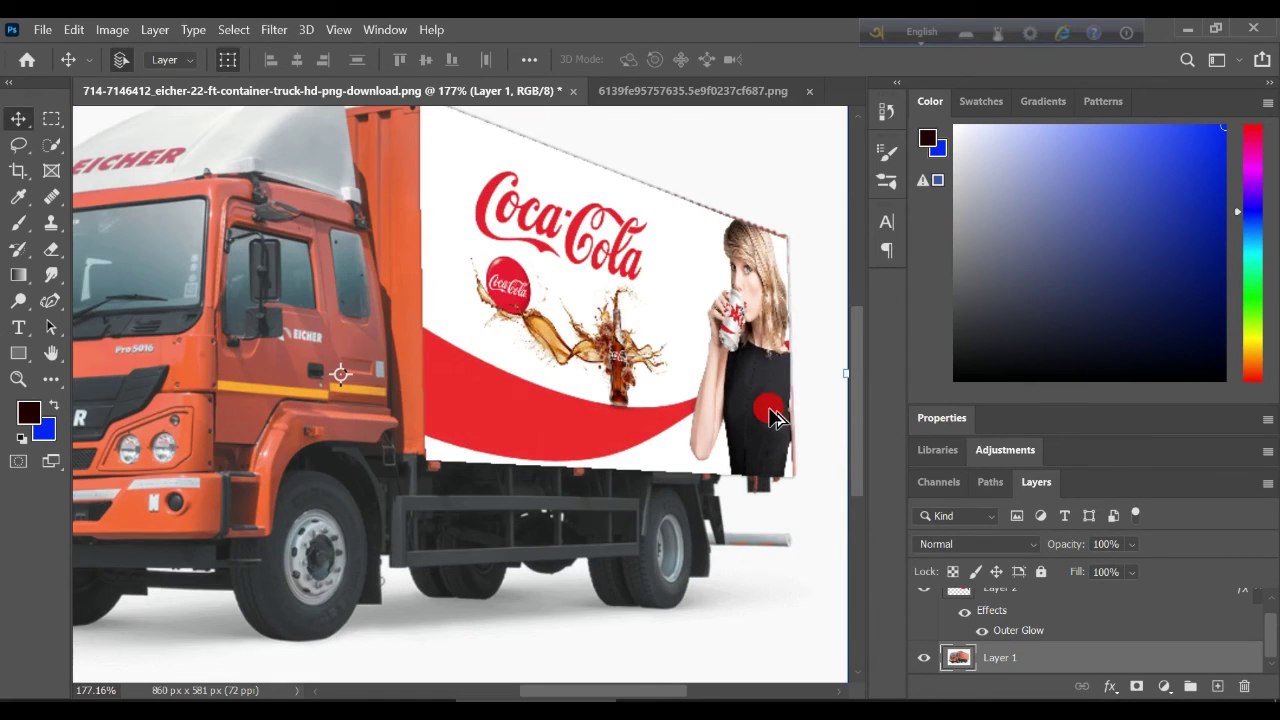
pyautogui.scroll(-3, 775, 418)
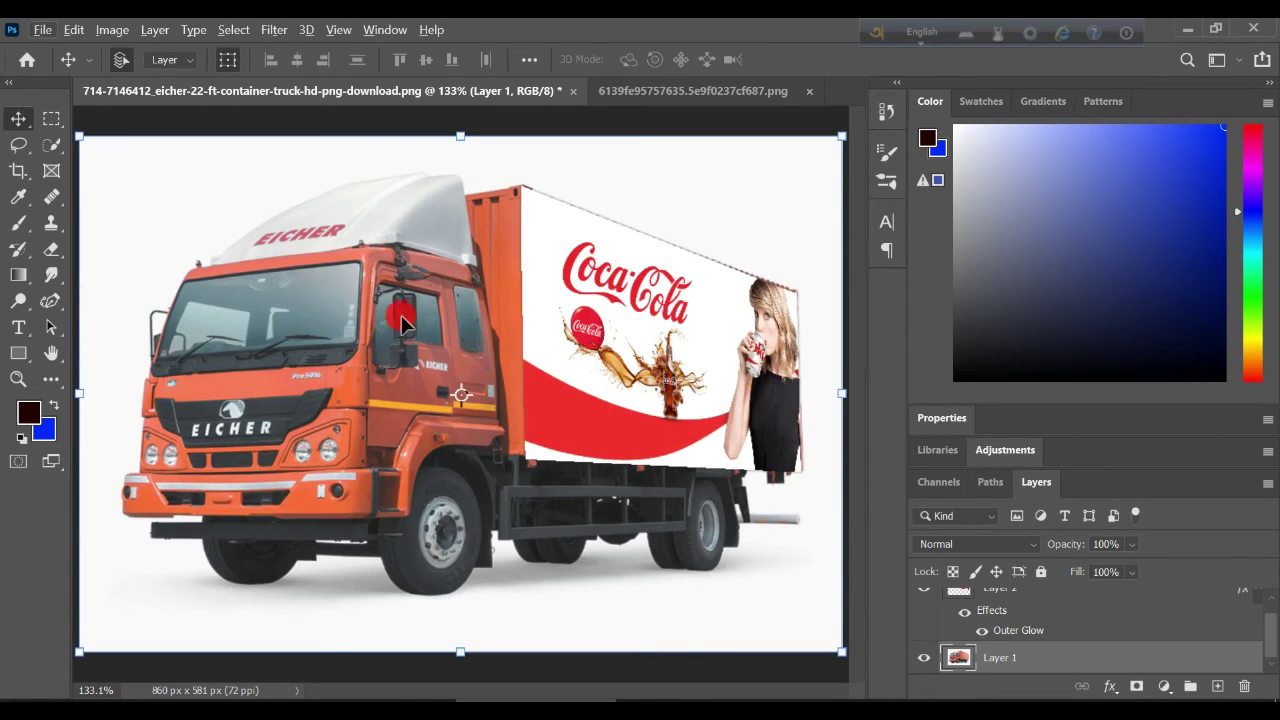